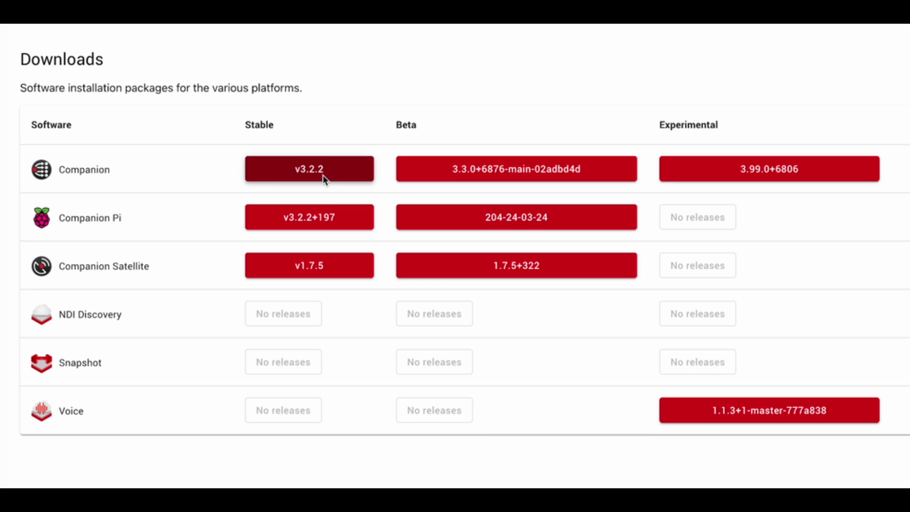
View the platform packages offered for the stable Companion v3.2.2 release.
click(305, 172)
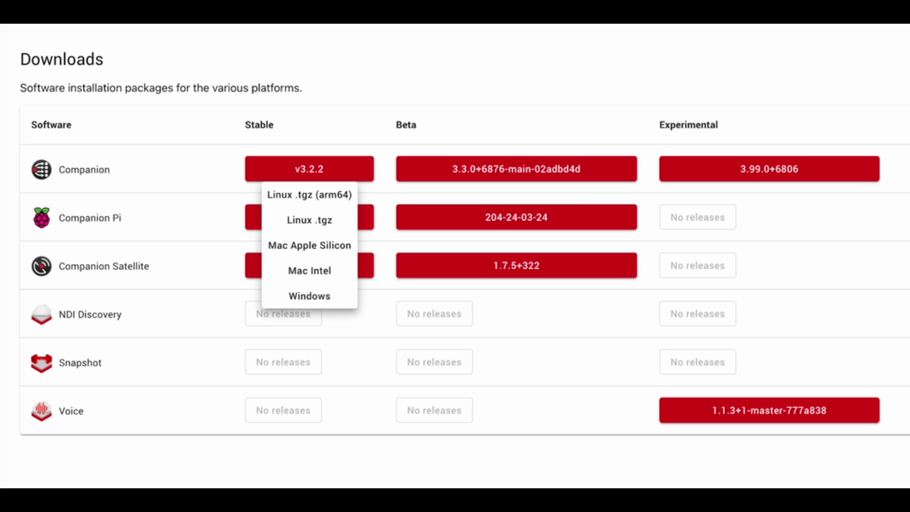
key(Escape)
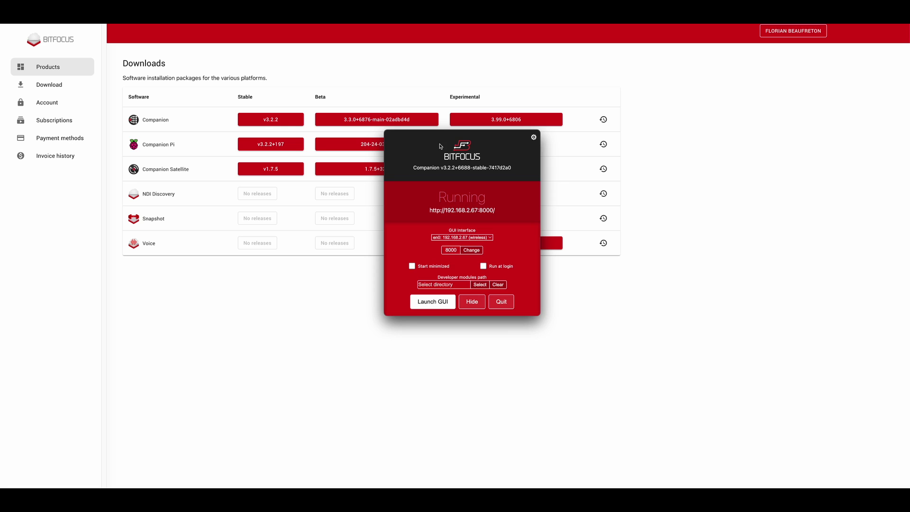
Review the GUI interface choices in the Companion launcher, keep the en0 wireless interface, and launch the Companion web GUI.
drag(475, 142, 453, 161)
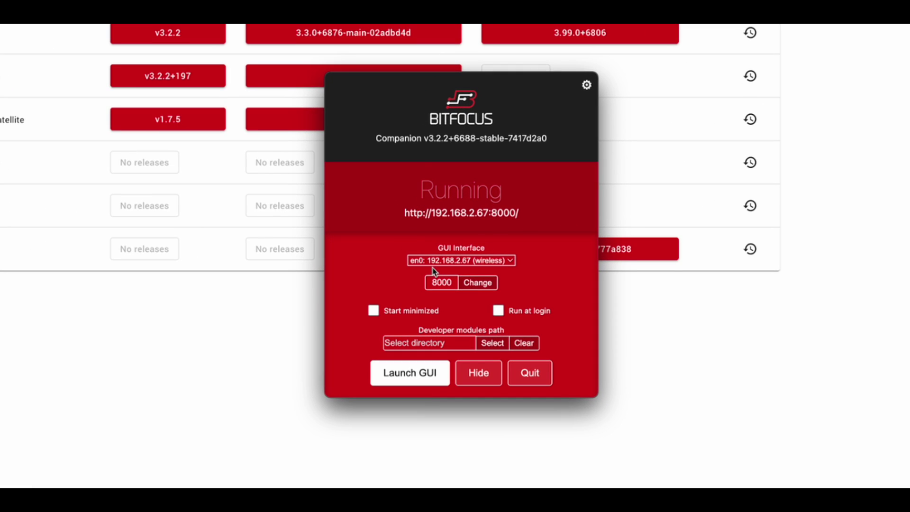
click(448, 260)
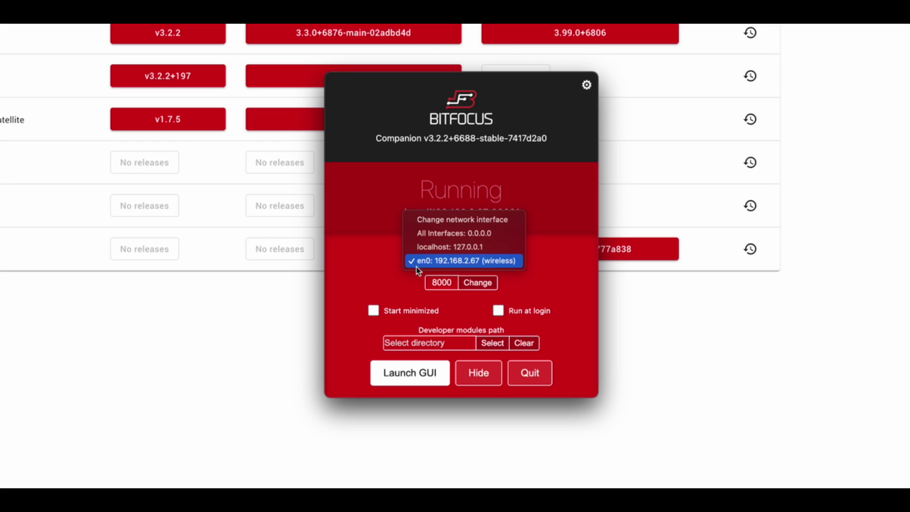
click(385, 260)
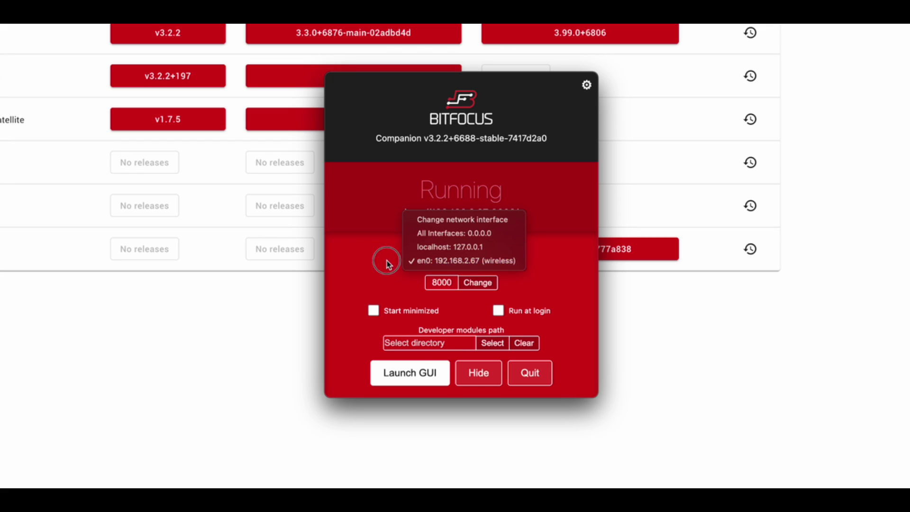
click(419, 373)
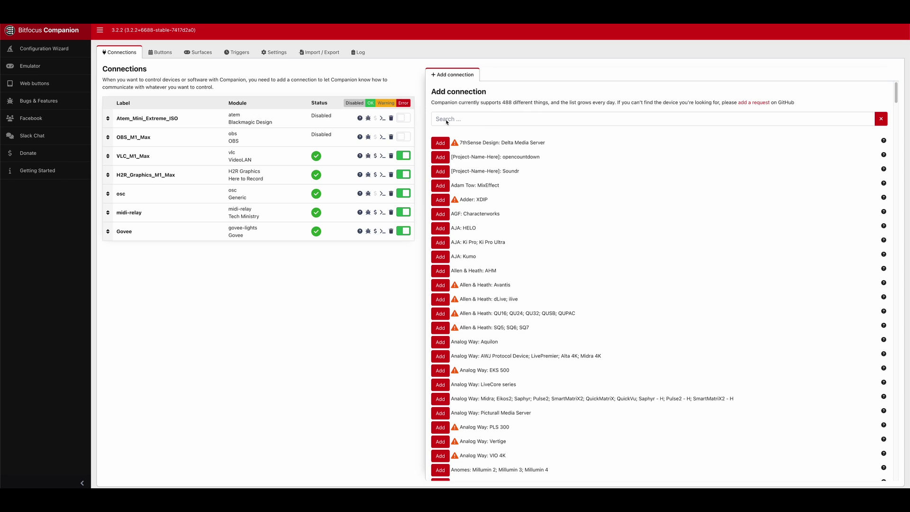
Search the available connections for "midi" and add the Tech Ministry: MIDI Relay connection.
click(479, 119)
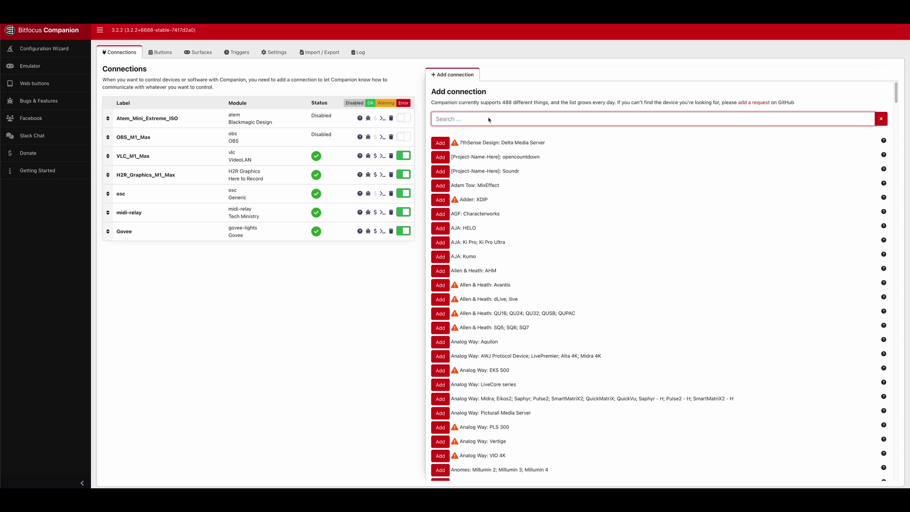
text(midi)
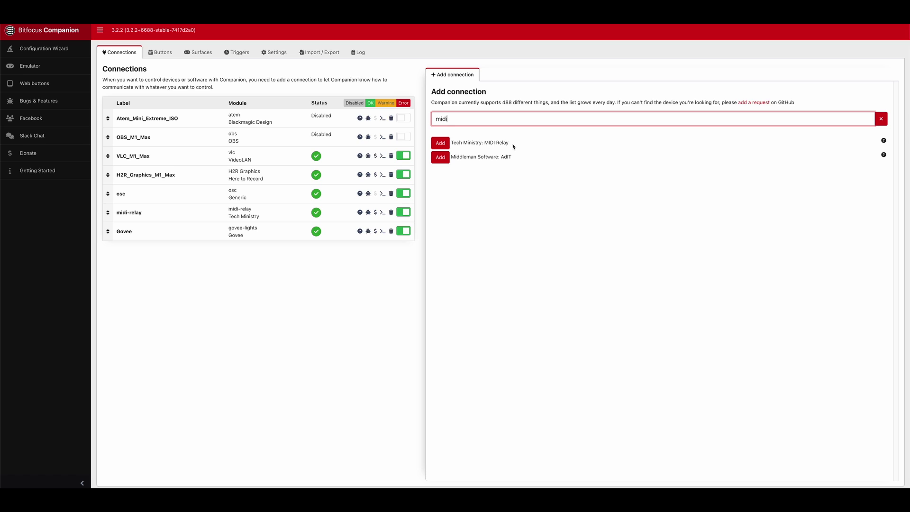
click(440, 143)
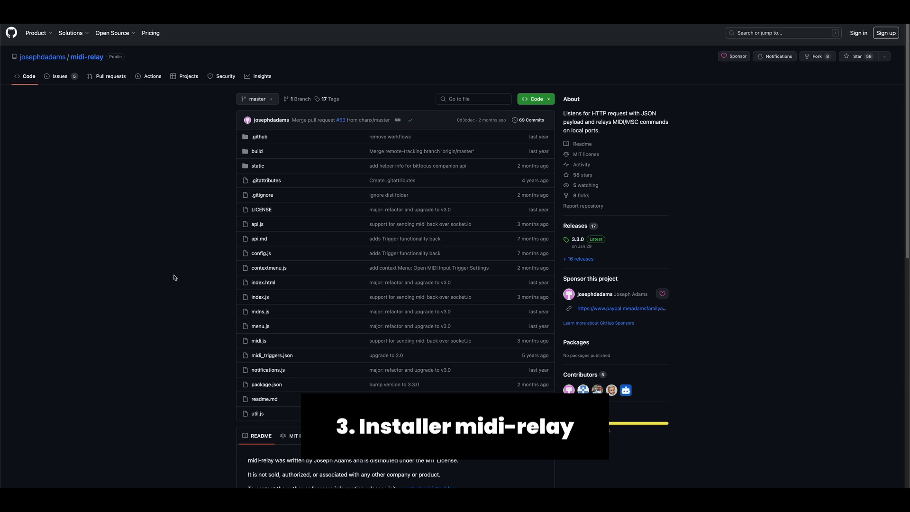
Open the midi-relay releases page from the GitHub README and look through the 3.3.0 release assets for the installer.
scroll(173, 277, down, 3)
scroll(280, 417, down, 3)
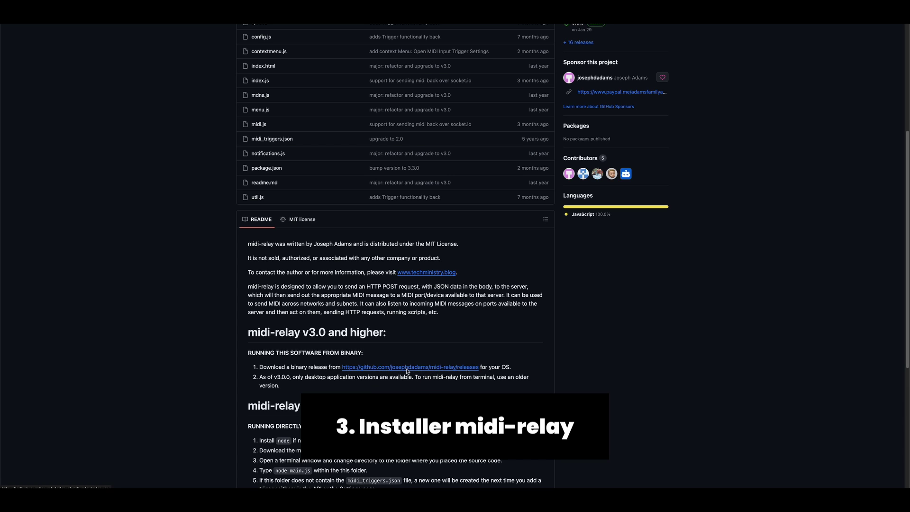
click(442, 369)
scroll(193, 280, down, 1)
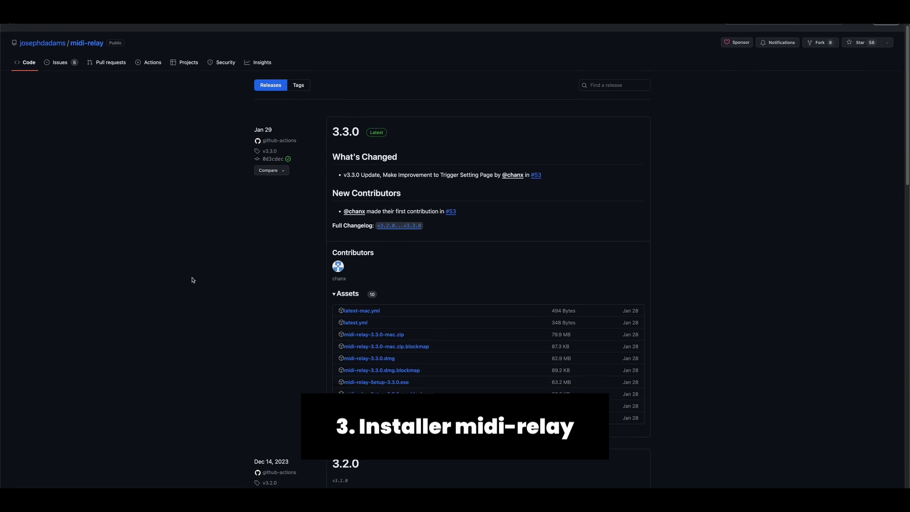
scroll(192, 280, down, 2)
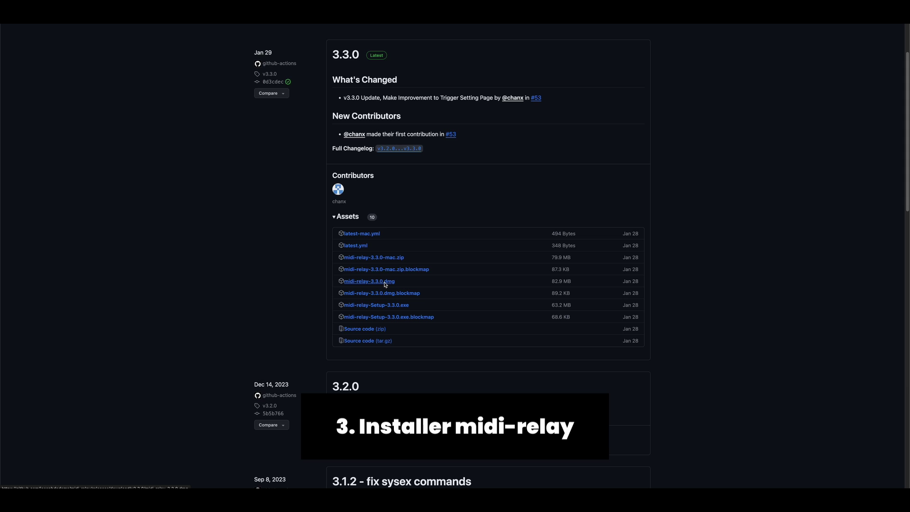
scroll(235, 282, up, 3)
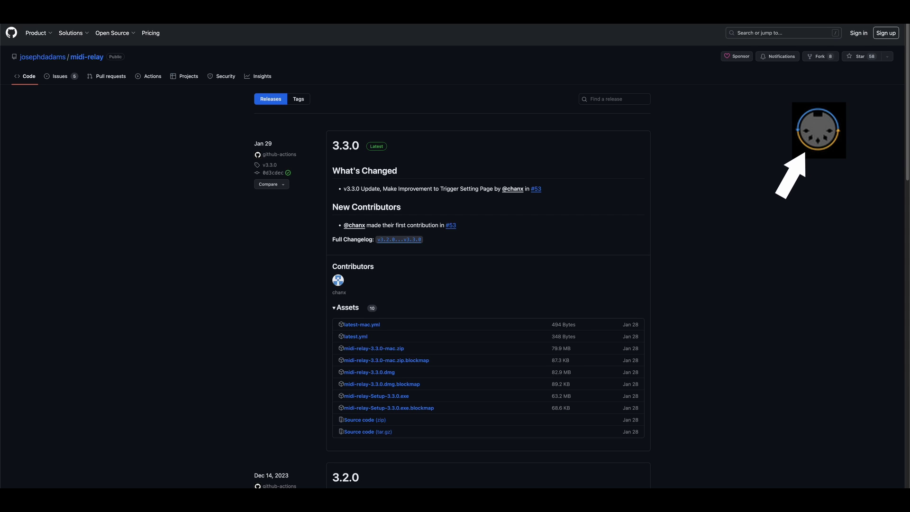
Rescan for MIDI ports in the running midi-relay application.
click(609, 19)
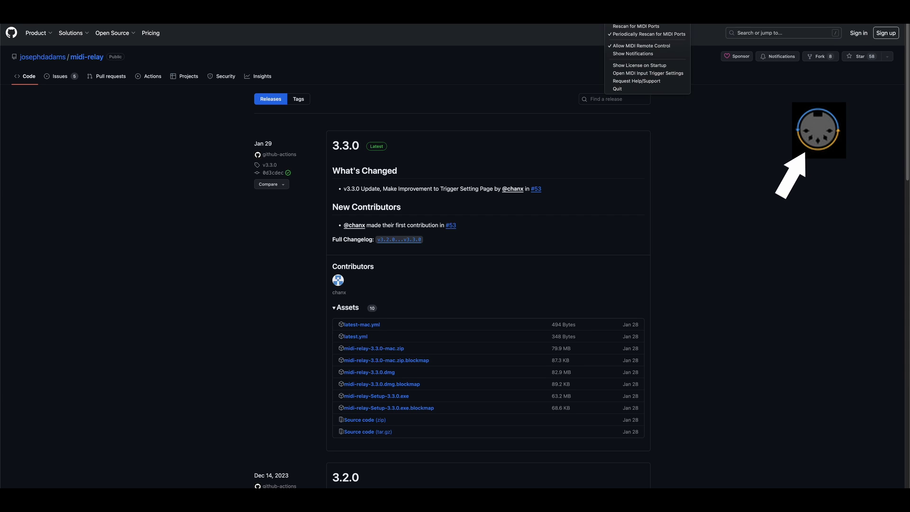
click(630, 27)
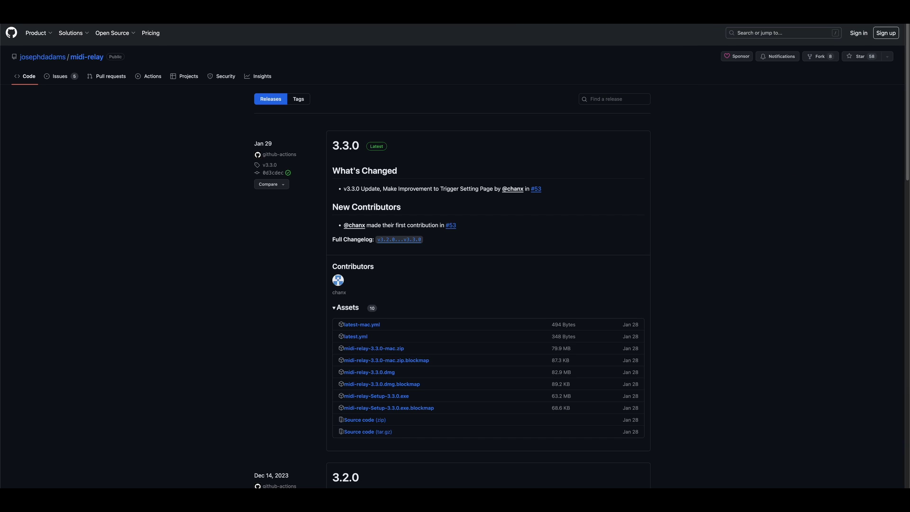
click(610, 20)
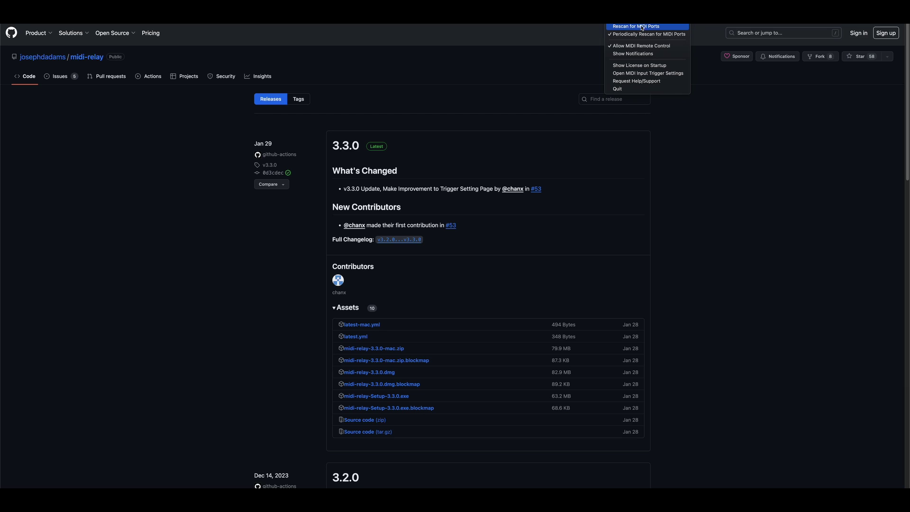
click(753, 175)
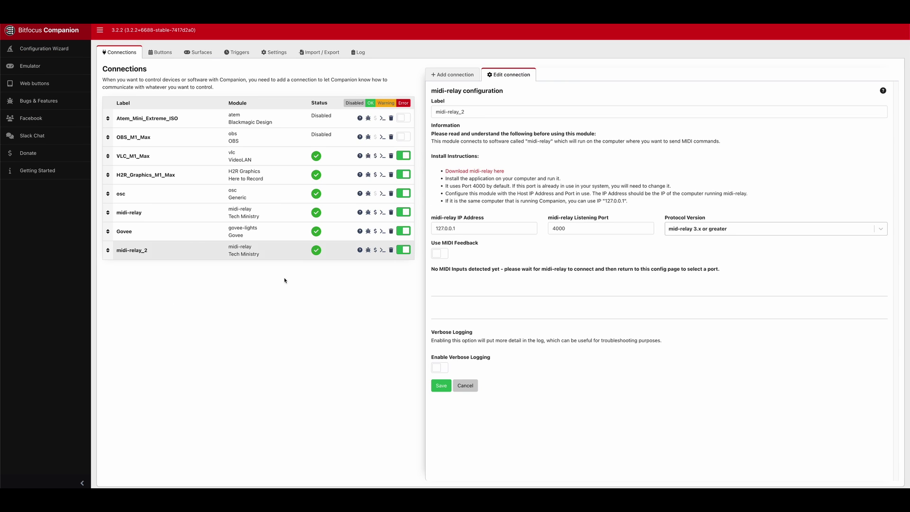
Delete the duplicate midi-relay_2 connection in Companion.
click(391, 249)
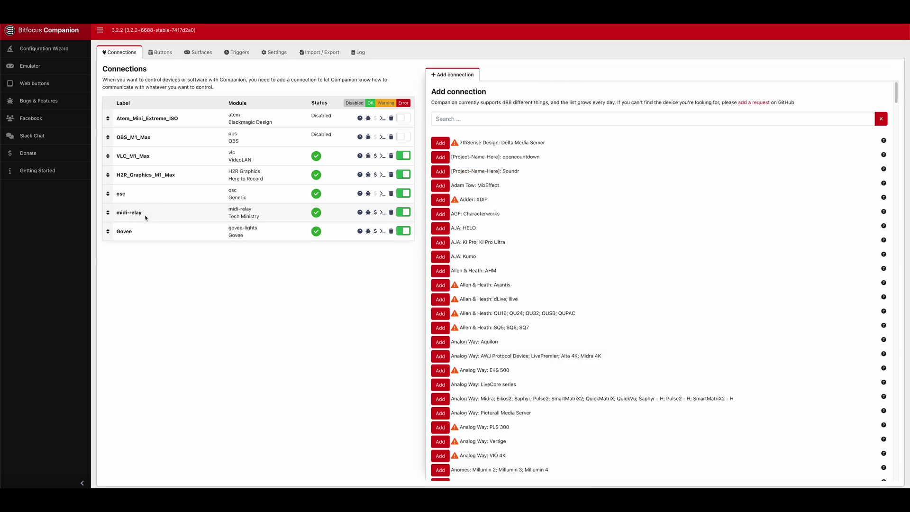
Choose RODECaster Pro II as the MIDI feedback/input port of the existing midi-relay connection and save its configuration.
click(146, 213)
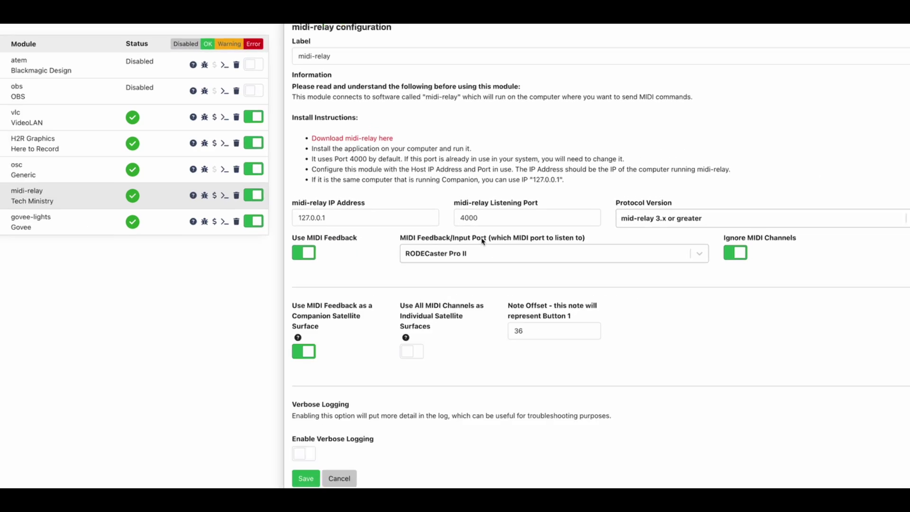
click(463, 256)
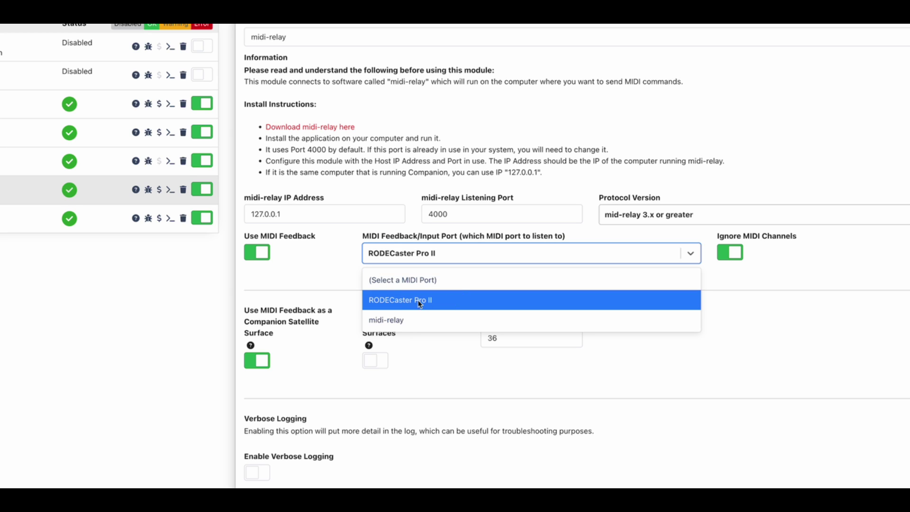
click(365, 291)
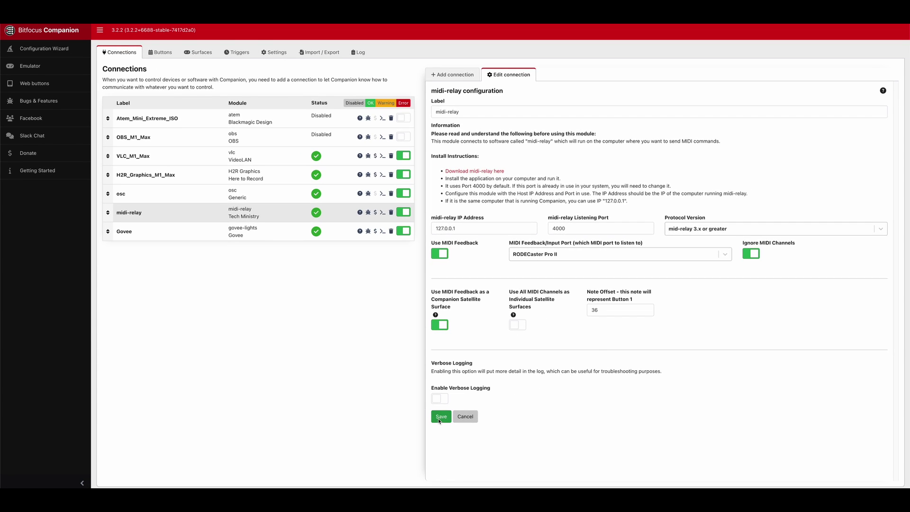
click(441, 417)
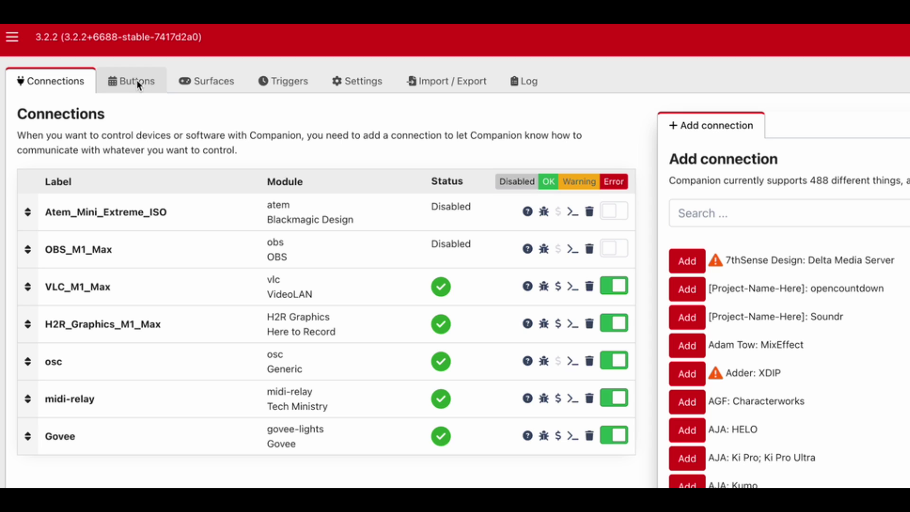
Open Companion's button configuration and test the MUTE 1 button on the RCP2 page by switching it on and off.
click(136, 81)
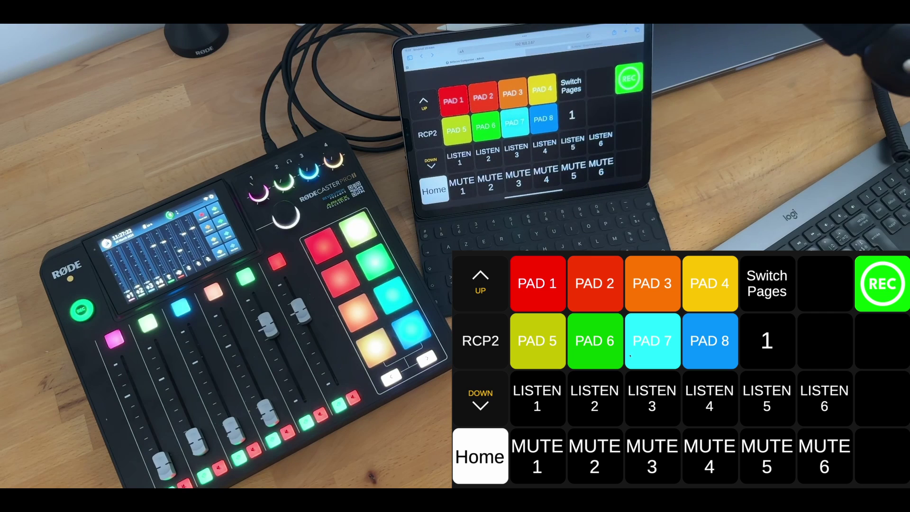
click(549, 446)
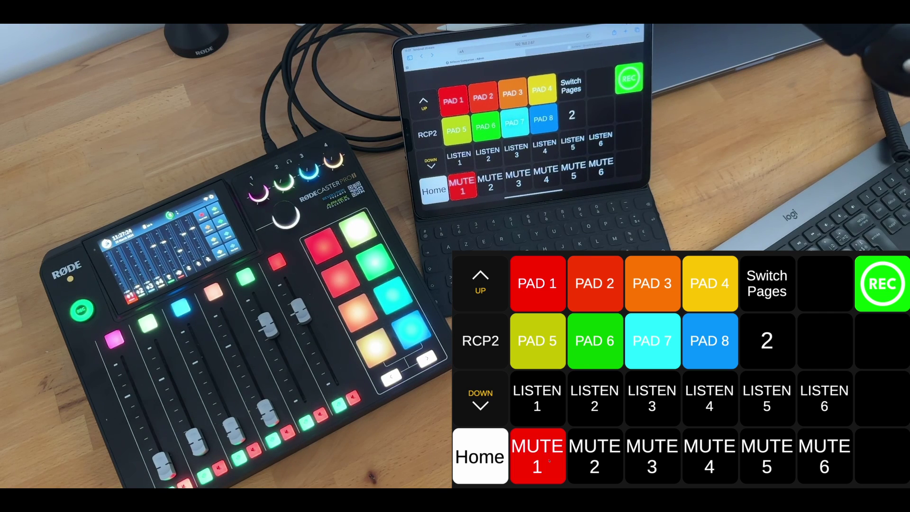
click(549, 460)
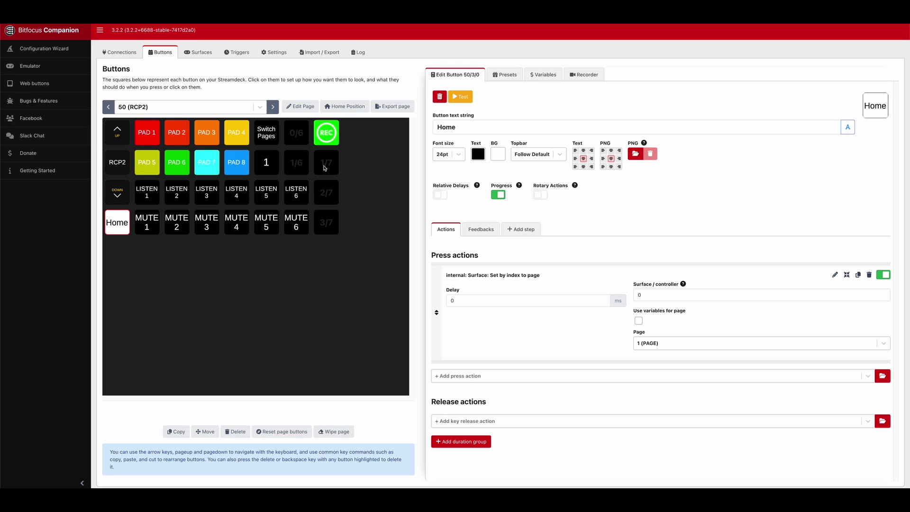
Create a regular button in empty slot 1/7 of page 50 (RCP2) with the button text "REC".
click(331, 168)
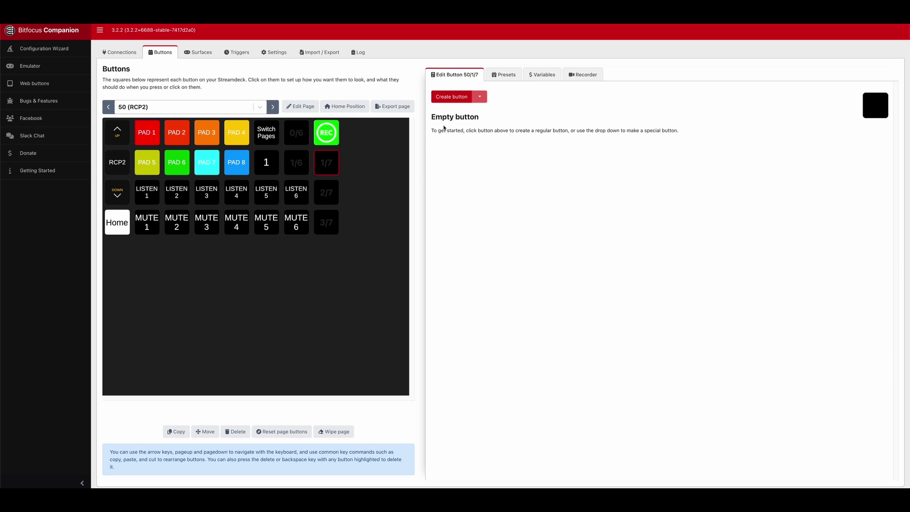
click(461, 99)
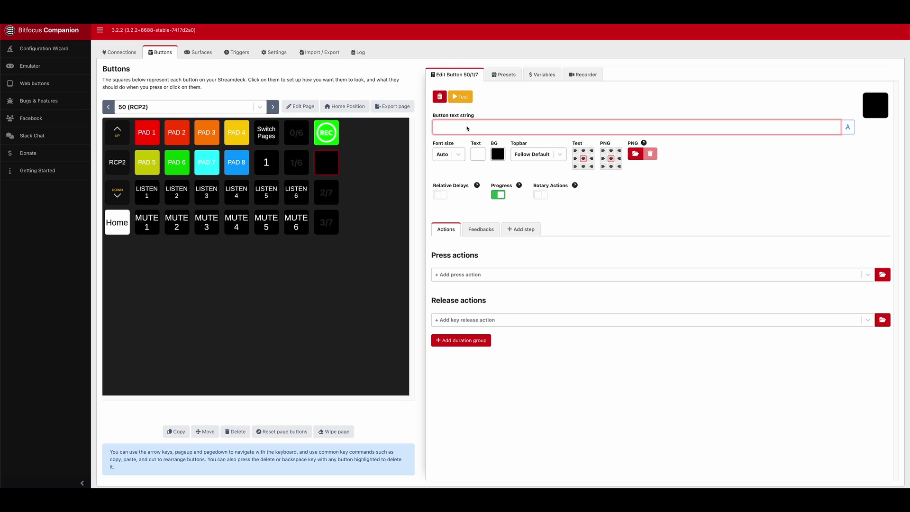
text(REC)
Add the midi-relay Send Control Change action to the REC button's press actions.
click(466, 274)
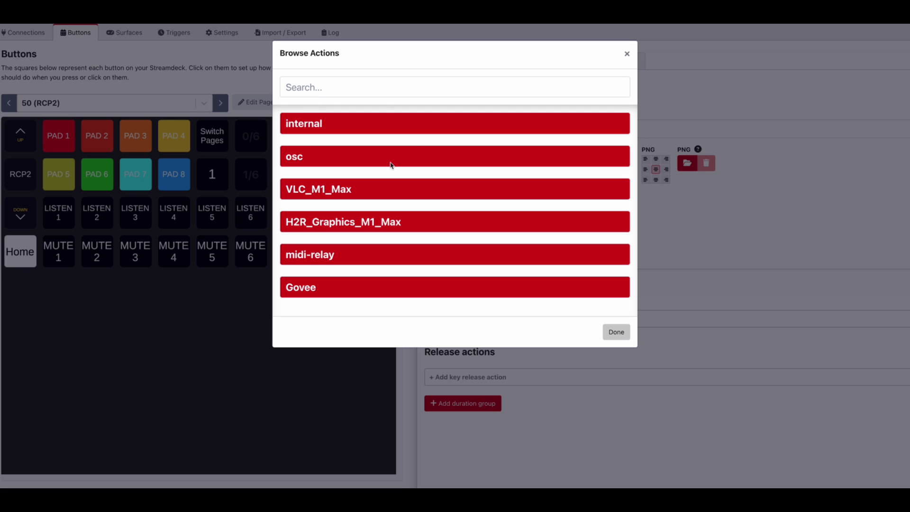
click(307, 255)
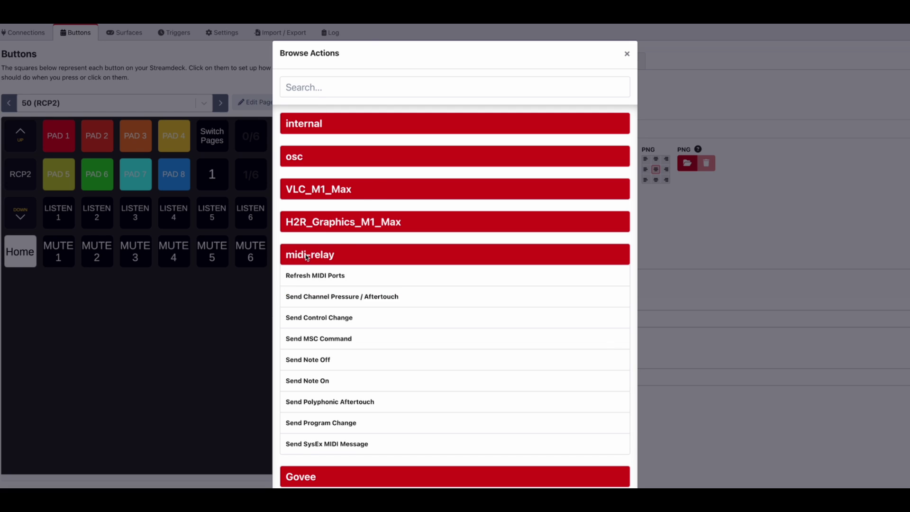
click(334, 319)
click(758, 342)
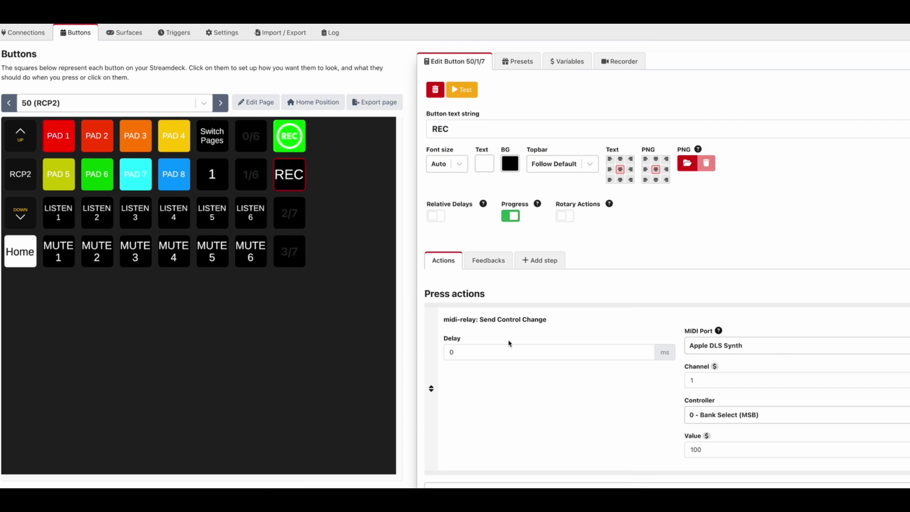
Set the control change action's MIDI port to RODECaster Pro II and its controller to 17 - General Purpose (MSB).
click(710, 346)
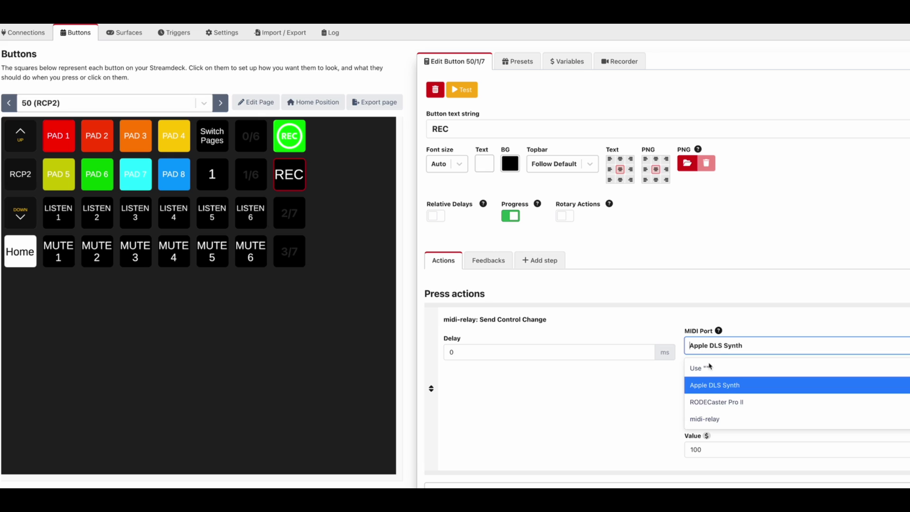
click(713, 403)
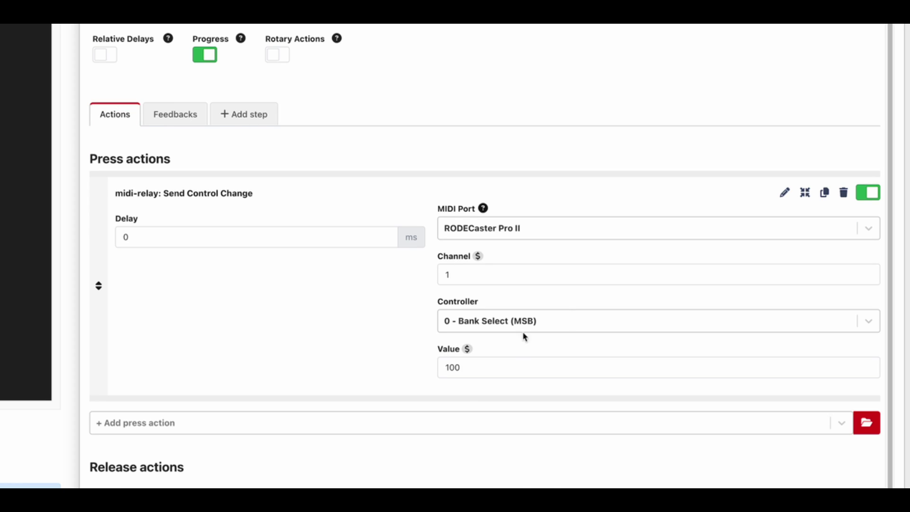
click(501, 321)
scroll(482, 426, down, 5)
scroll(481, 400, up, 1)
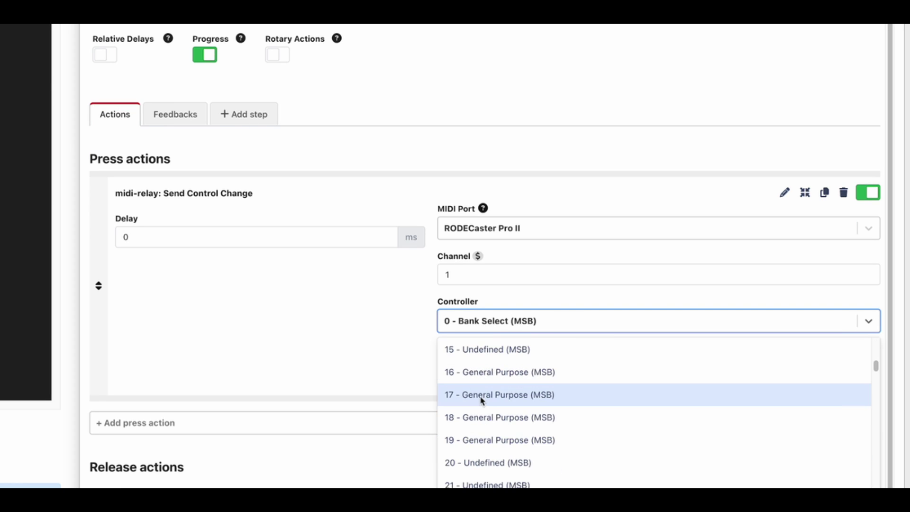
click(479, 391)
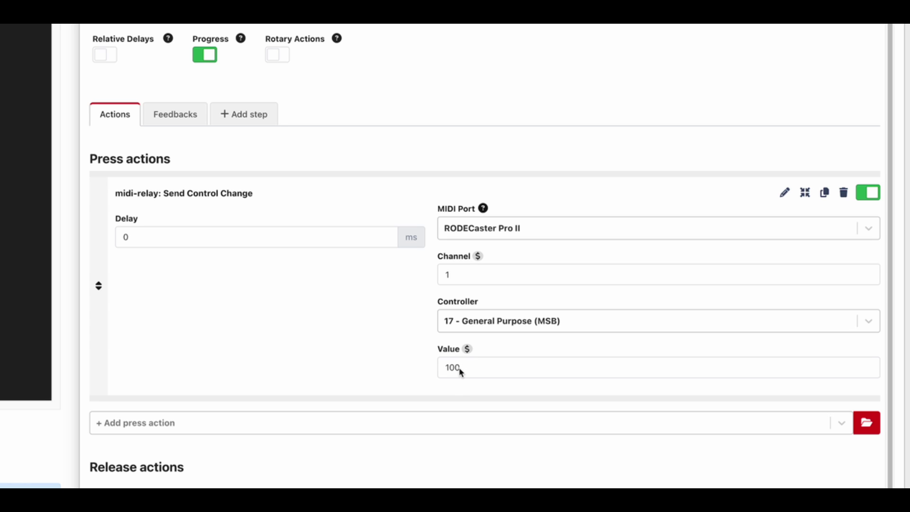
scroll(207, 373, down, 1)
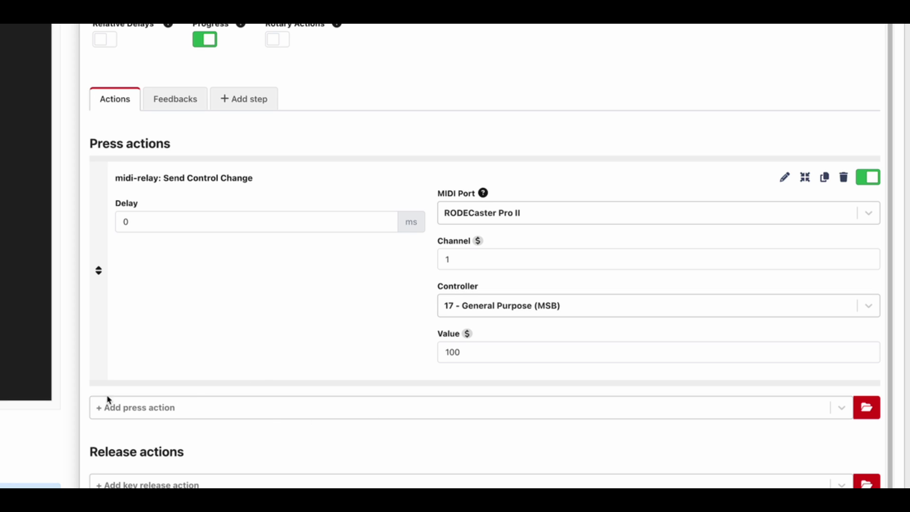
Add the internal Button: Set background color action to the REC button's press actions and set its background color to red.
click(866, 407)
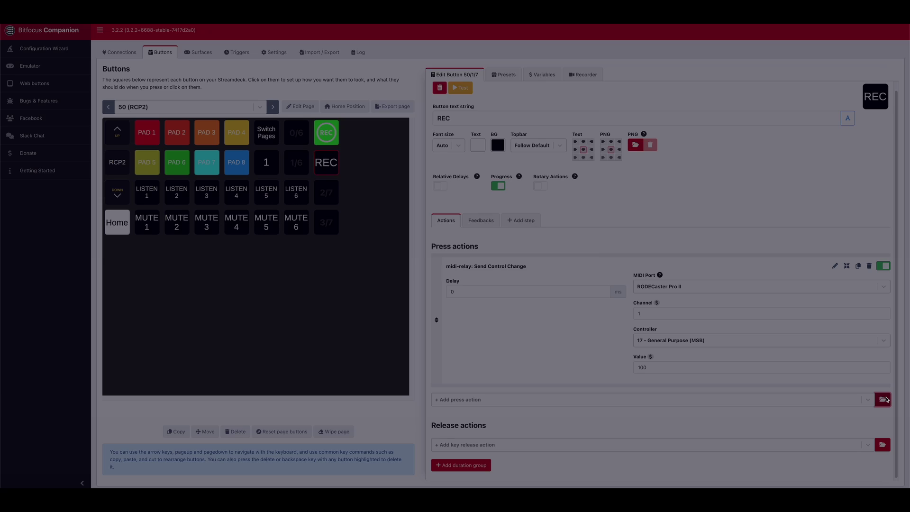
click(351, 124)
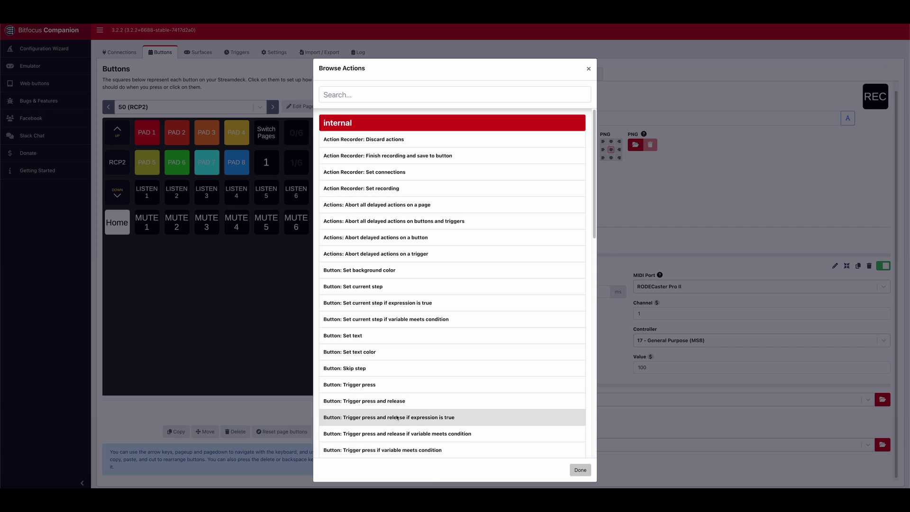
click(371, 270)
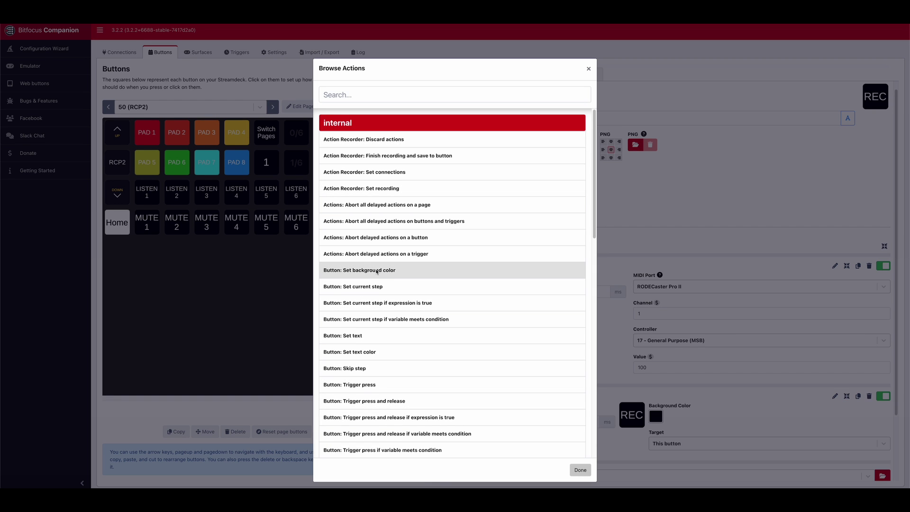
click(580, 469)
click(656, 414)
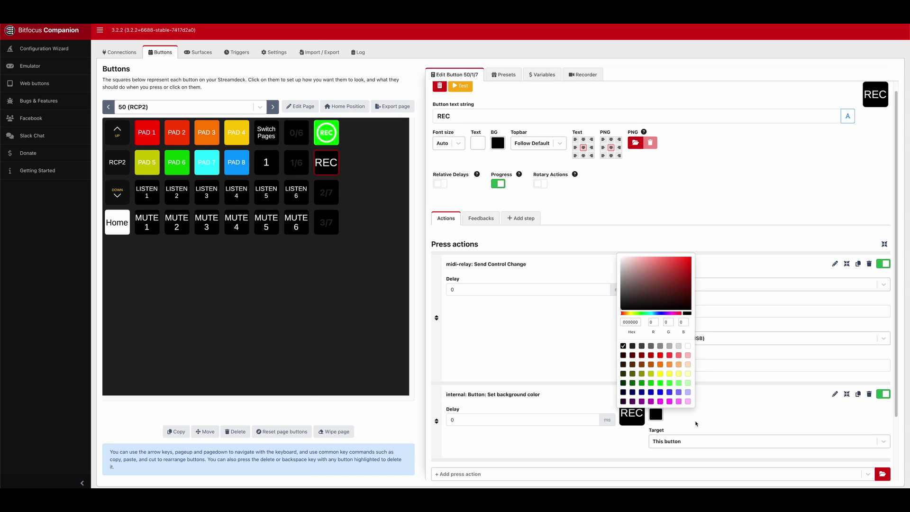
click(660, 354)
click(766, 401)
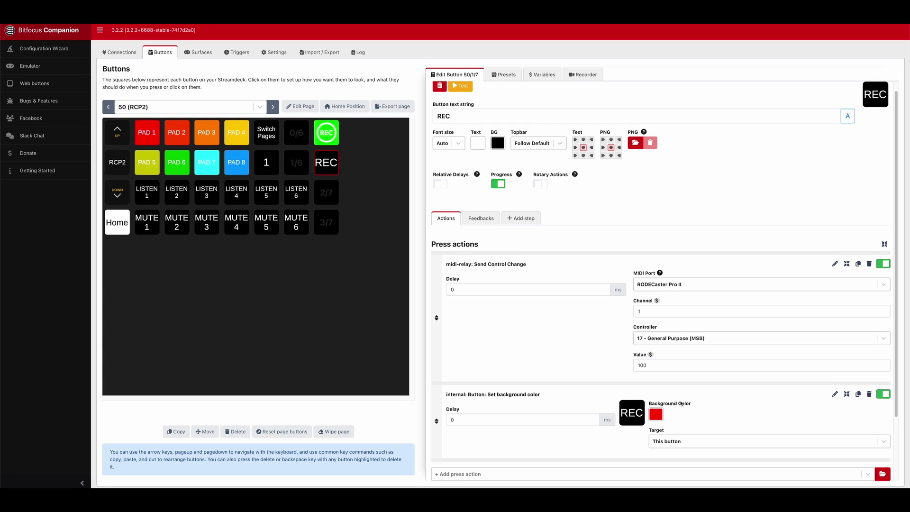
Duplicate the Send Control Change action and place the copy below the Set background color action.
scroll(680, 403, down, 1)
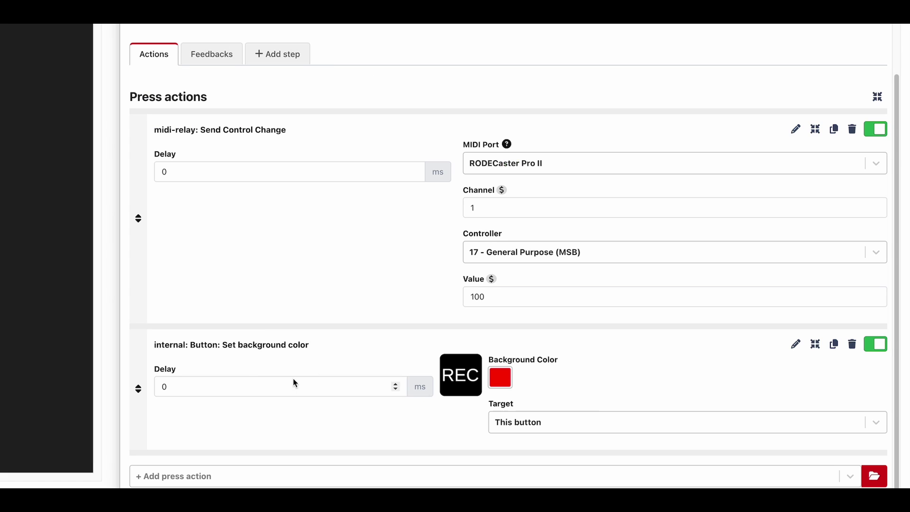
click(506, 442)
click(834, 130)
scroll(413, 342, down, 5)
drag(138, 217, 139, 439)
Set the last Send Control Change action's delay to 50 ms and its value to 0.
double_click(158, 298)
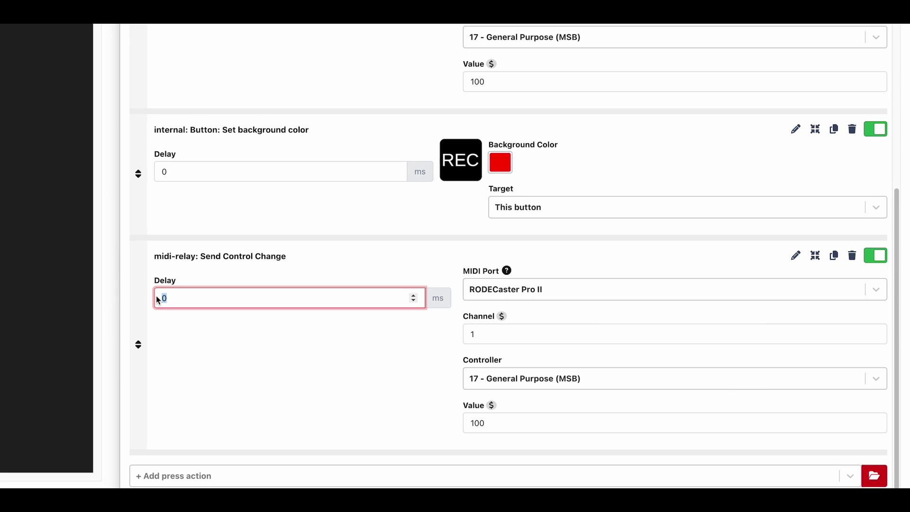
text(50)
double_click(495, 421)
text(0)
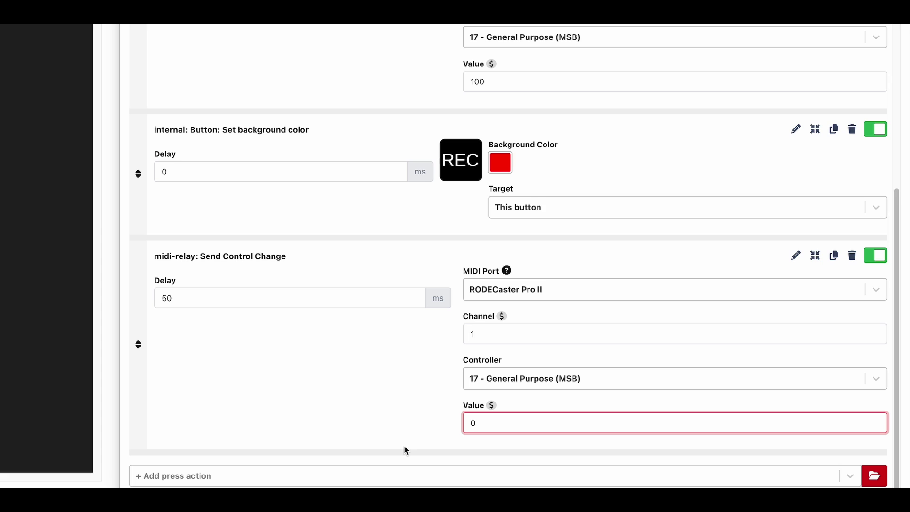
click(337, 398)
Add a second step to the REC button and give it the midi-relay Send Control Change press action.
scroll(261, 319, up, 5)
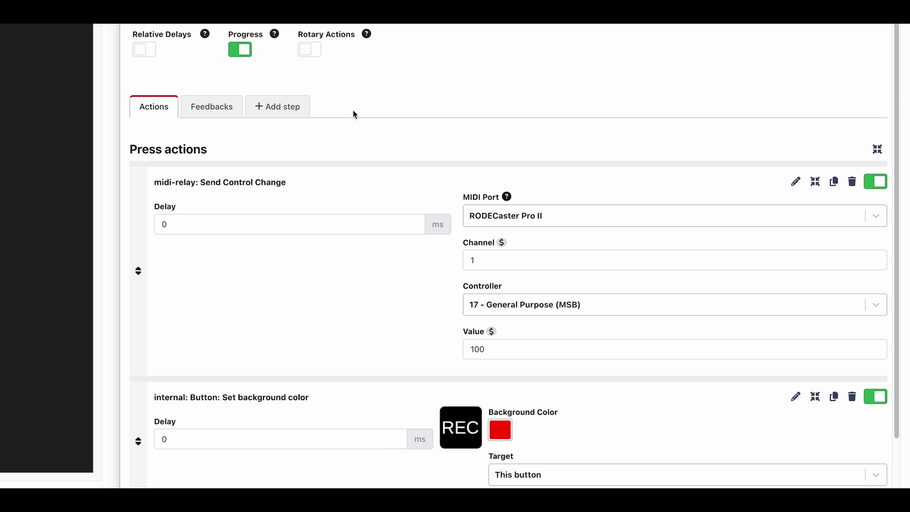
click(273, 111)
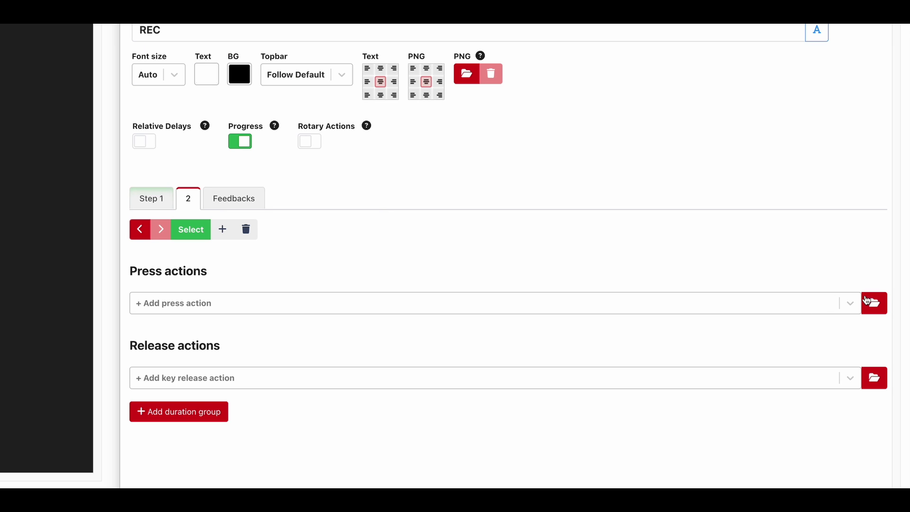
click(875, 304)
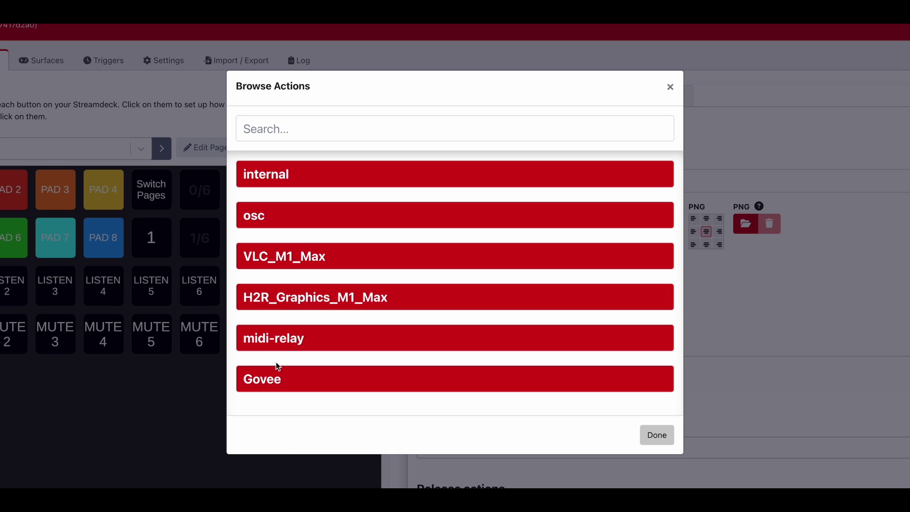
click(284, 342)
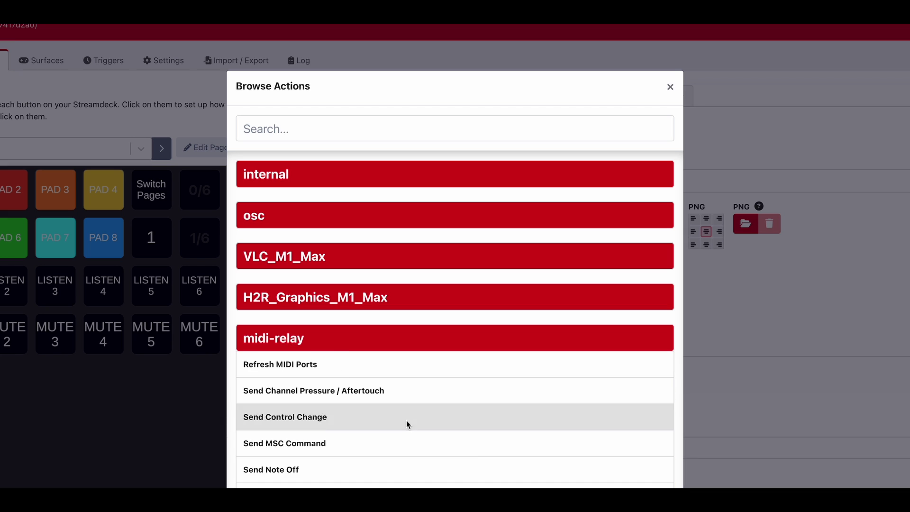
click(285, 416)
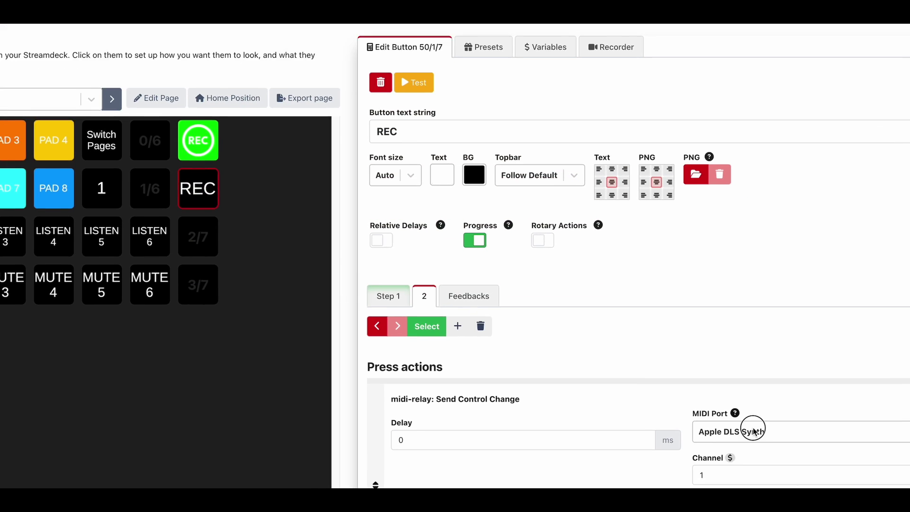
Set step 2's control change MIDI port to RODECaster Pro II and its controller to 17 - General Purpose (MSB).
click(800, 474)
click(799, 511)
click(483, 296)
scroll(530, 398, down, 5)
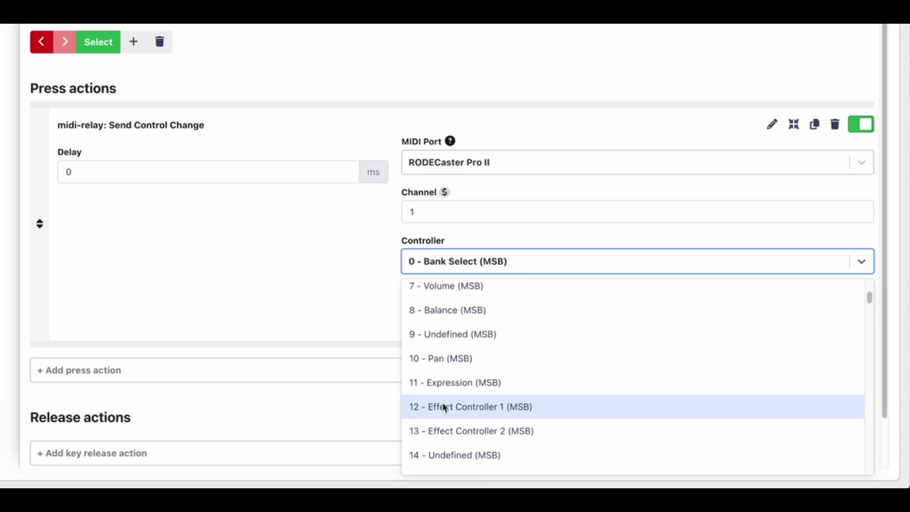
scroll(440, 407, down, 3)
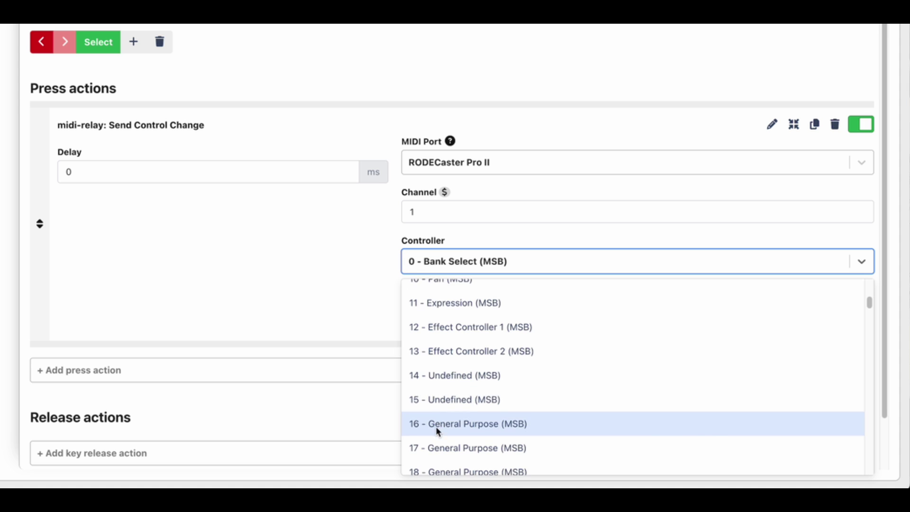
click(434, 455)
Duplicate step 2's Send Control Change action and set the copy's value to 0 and delay to 50 ms.
scroll(805, 199, down, 1)
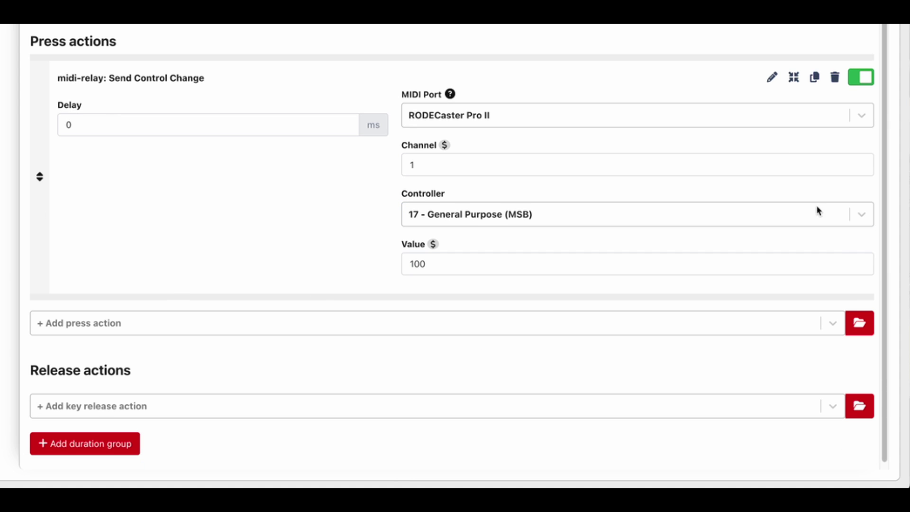
scroll(486, 112, down, 1)
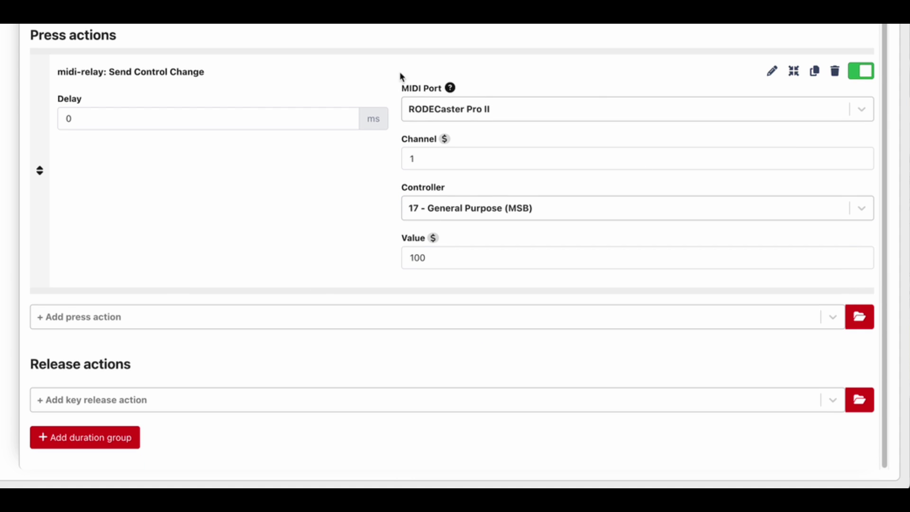
click(814, 71)
drag(514, 258, 389, 261)
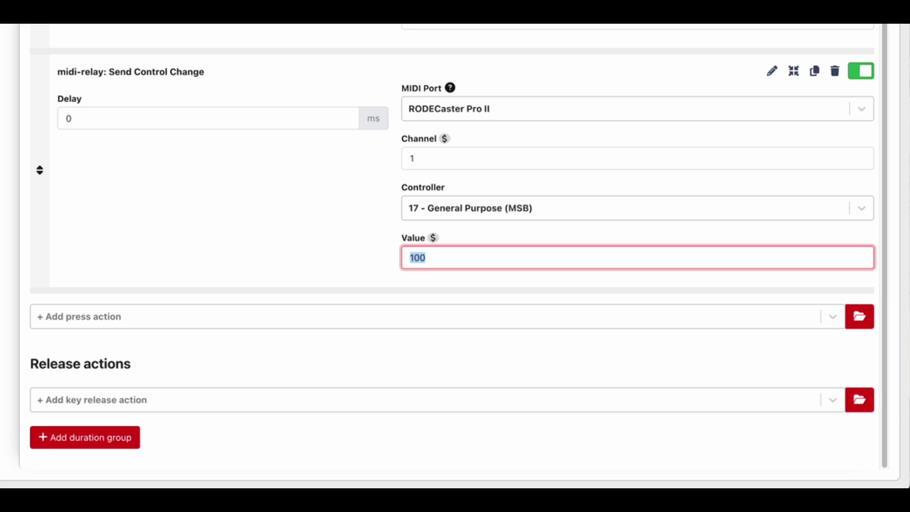
text(0)
double_click(81, 119)
text(50)
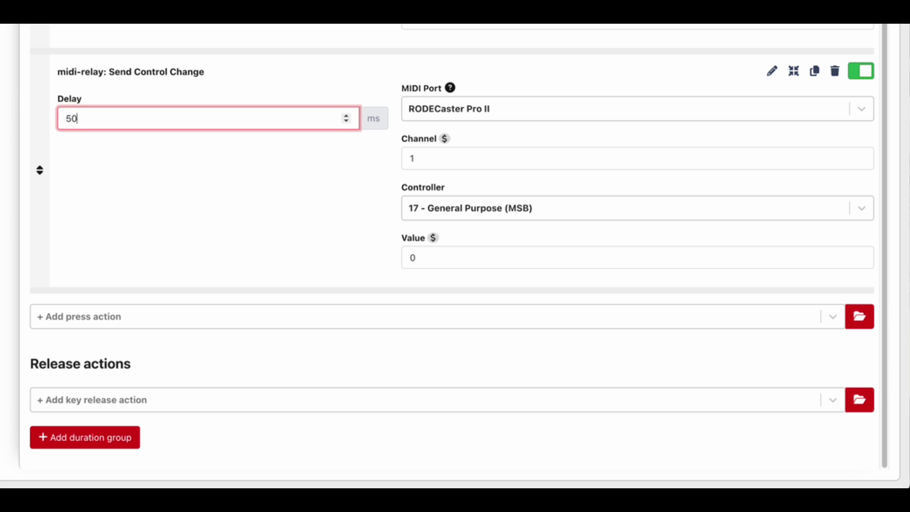
click(52, 219)
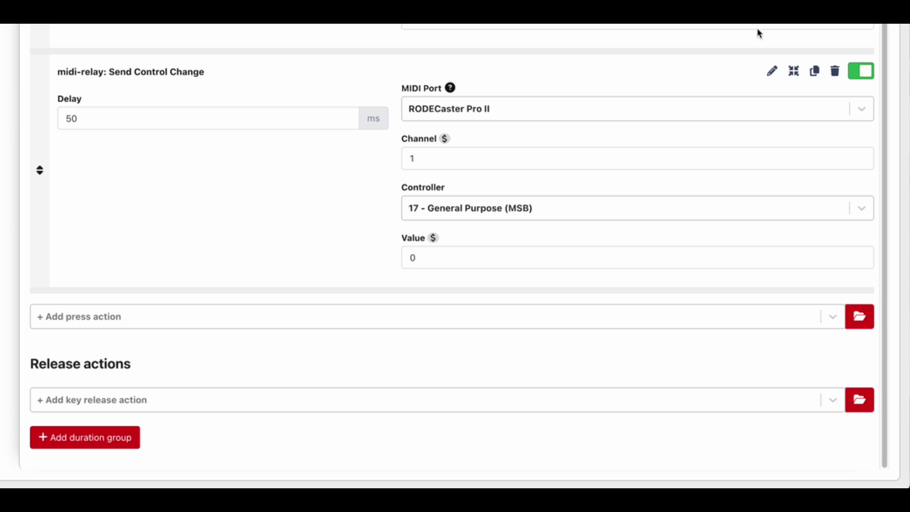
Add an internal Set background color action in green (00CC00) to step 2 and place it between the two Send Control Change actions.
click(859, 316)
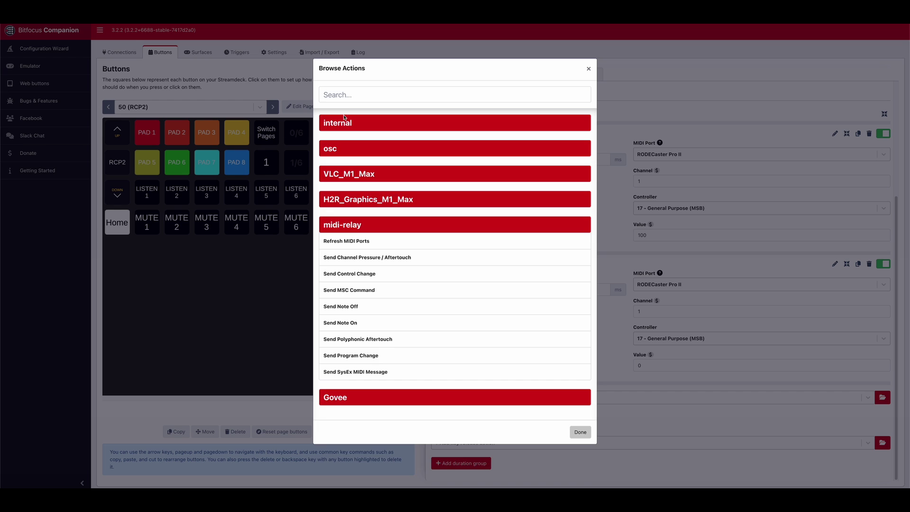
click(345, 121)
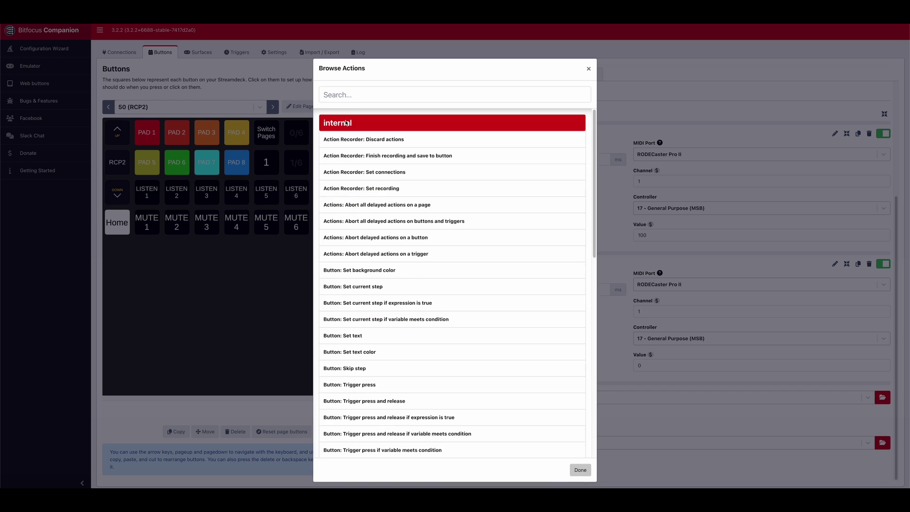
click(380, 271)
click(580, 470)
click(658, 411)
click(653, 380)
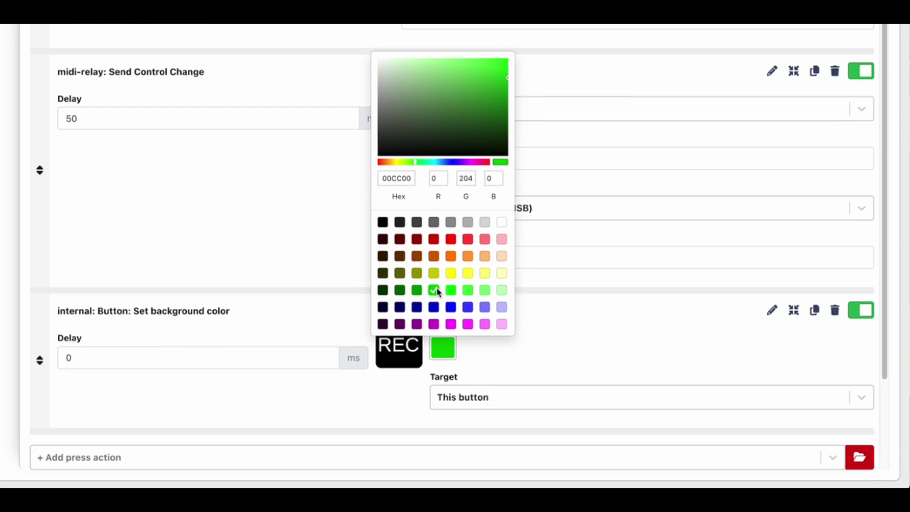
click(584, 341)
drag(436, 419, 436, 282)
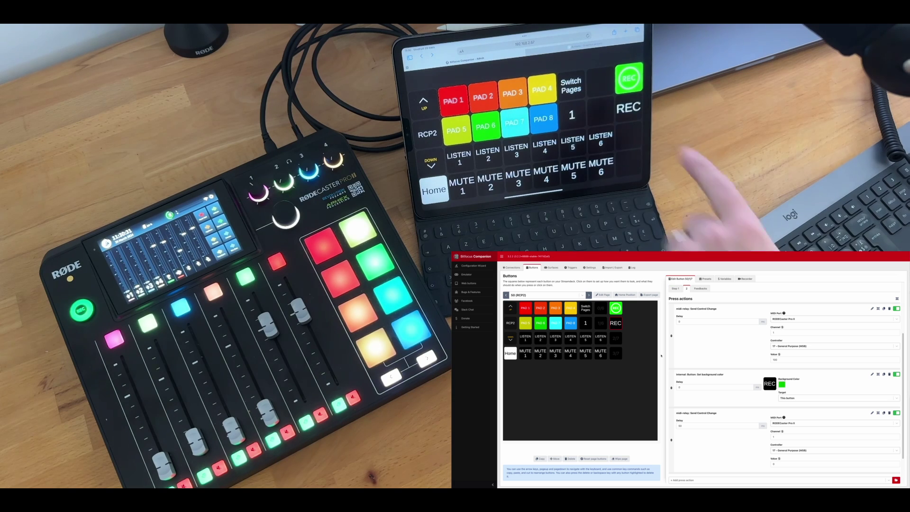
Test the new REC button on the tablet by starting and stopping a recording.
click(628, 108)
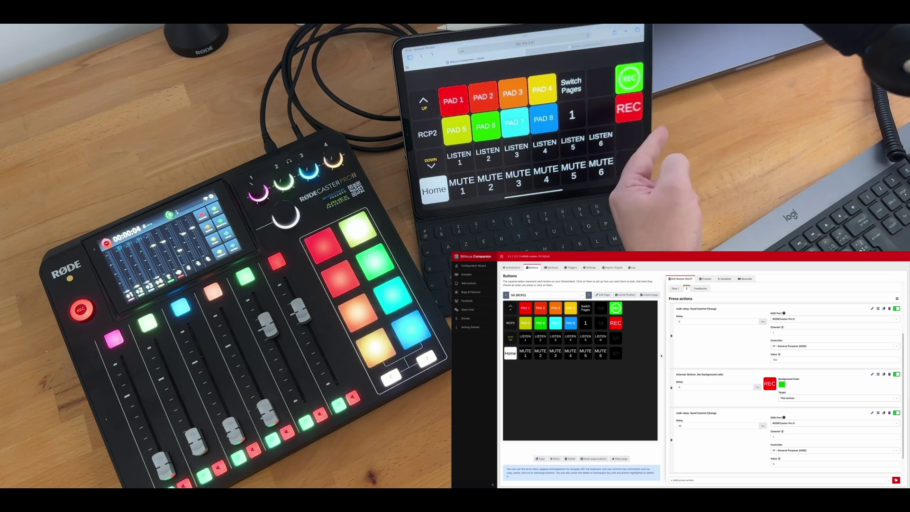
click(629, 108)
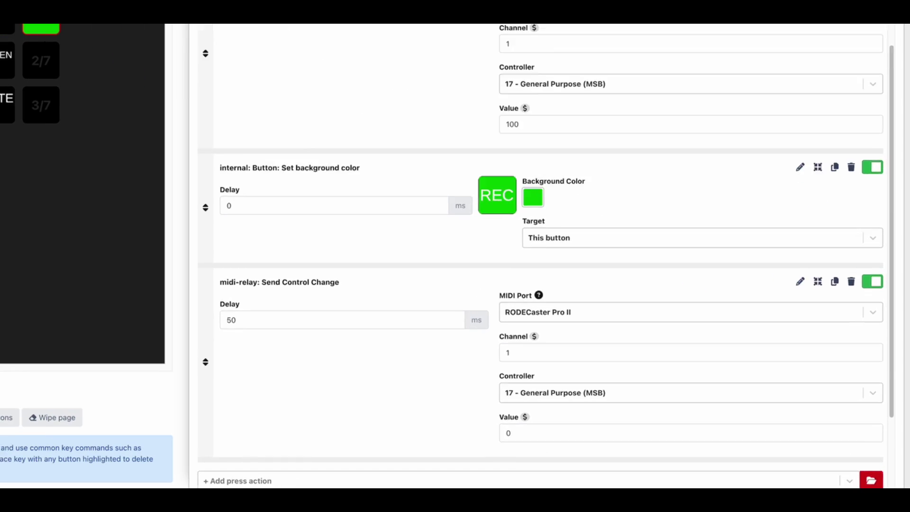
Examine the channel, controller and value settings in the Send Control Change actions of the MUTE and PAD buttons.
click(152, 232)
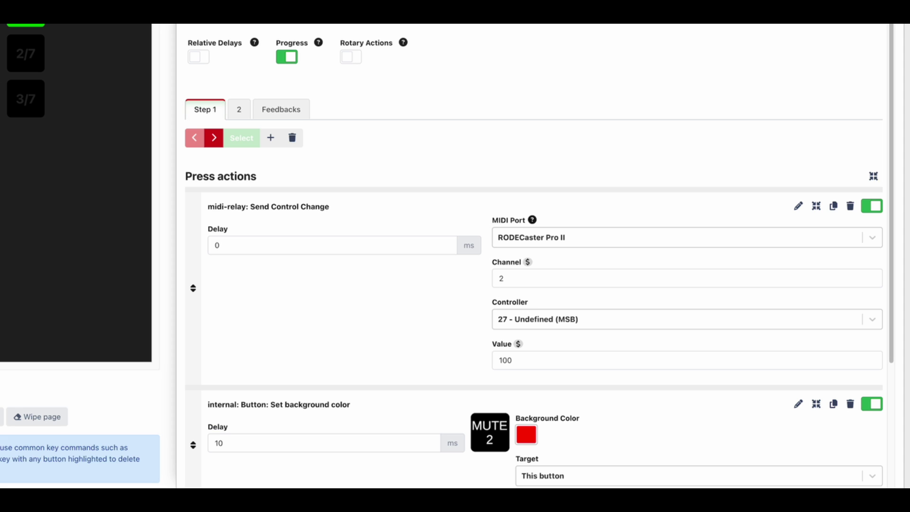
click(1, 113)
click(1, 114)
click(1, 114)
scroll(391, 372, down, 1)
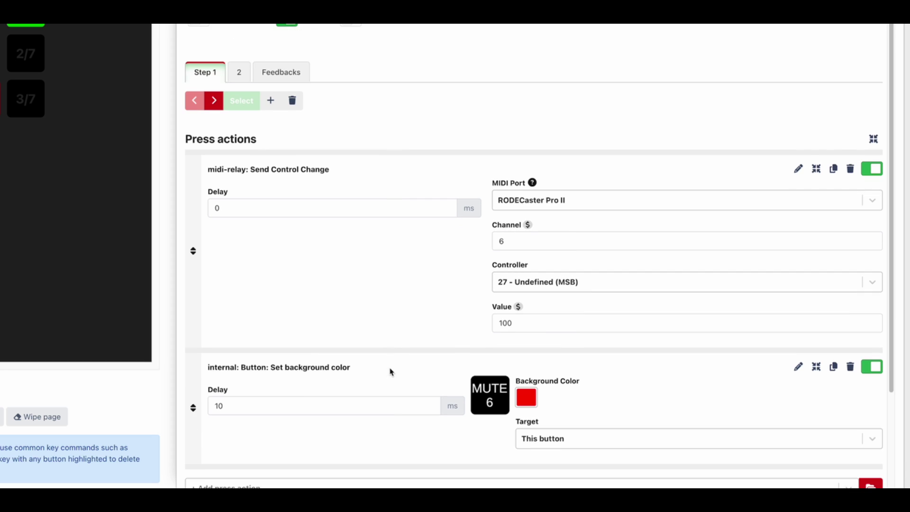
scroll(304, 274, up, 1)
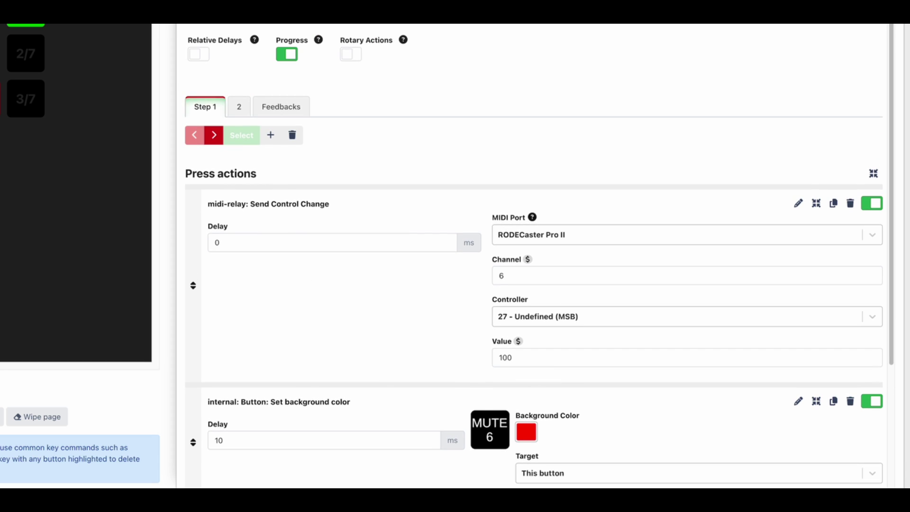
click(1, 53)
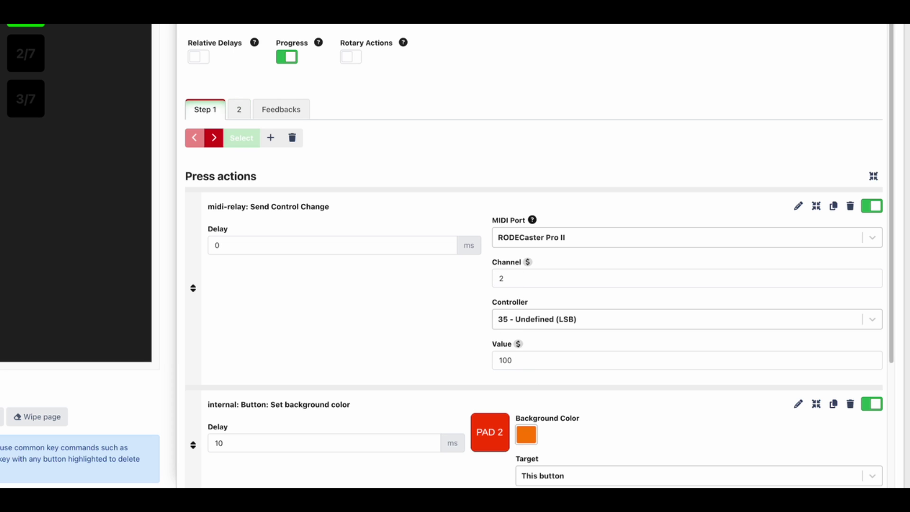
key(Right)
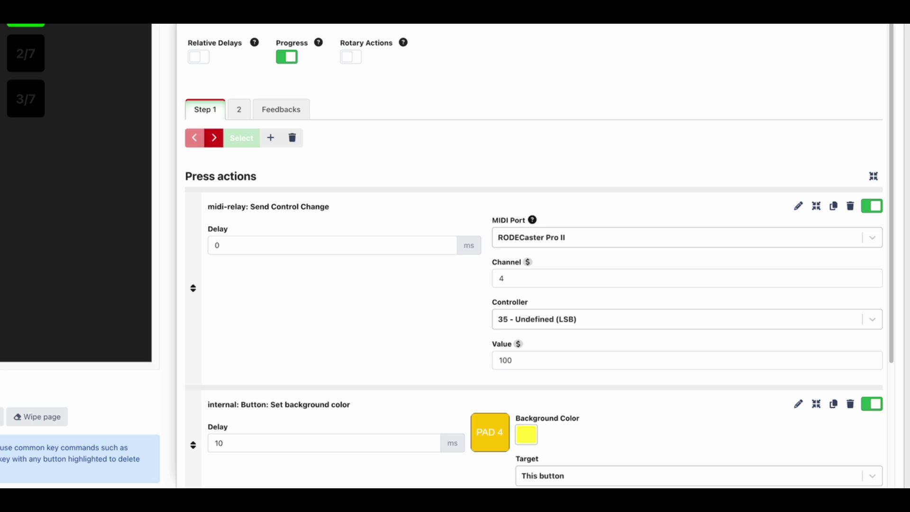
Examine the Send Control Change settings in all three steps of the Switch Pages button.
key(Right)
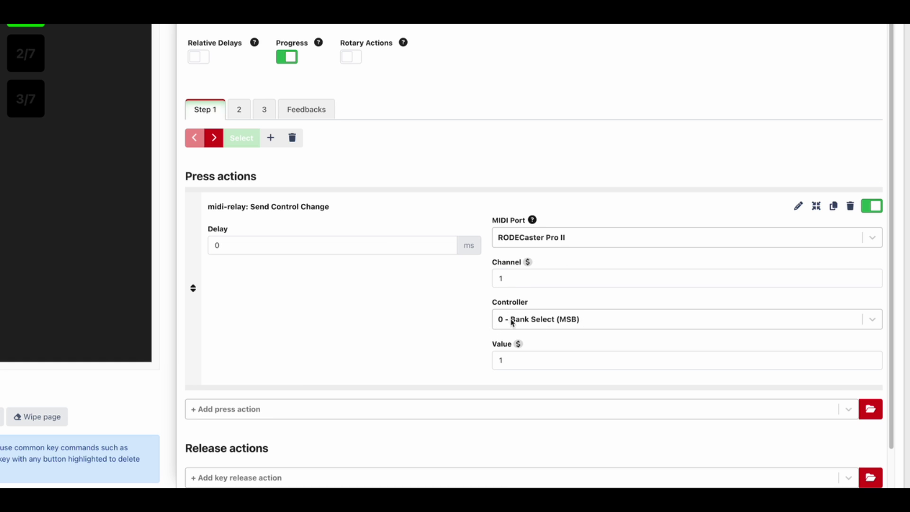
click(517, 366)
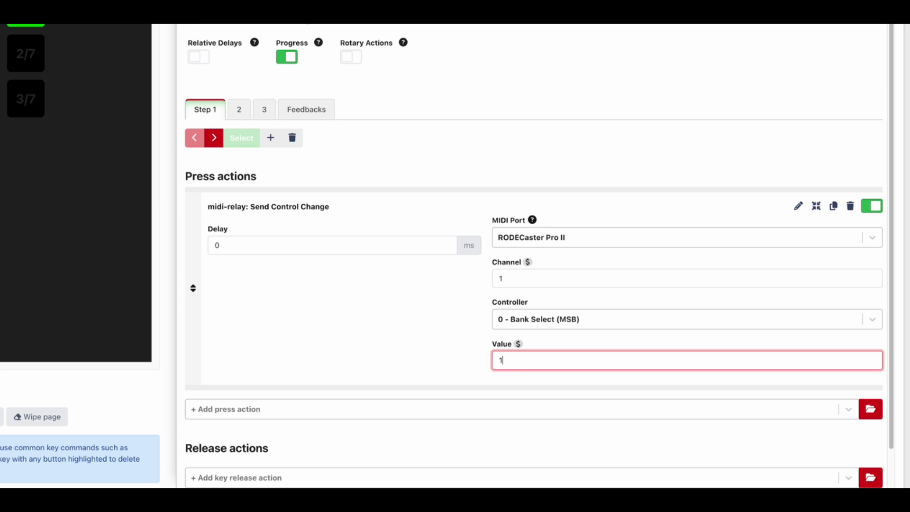
click(239, 110)
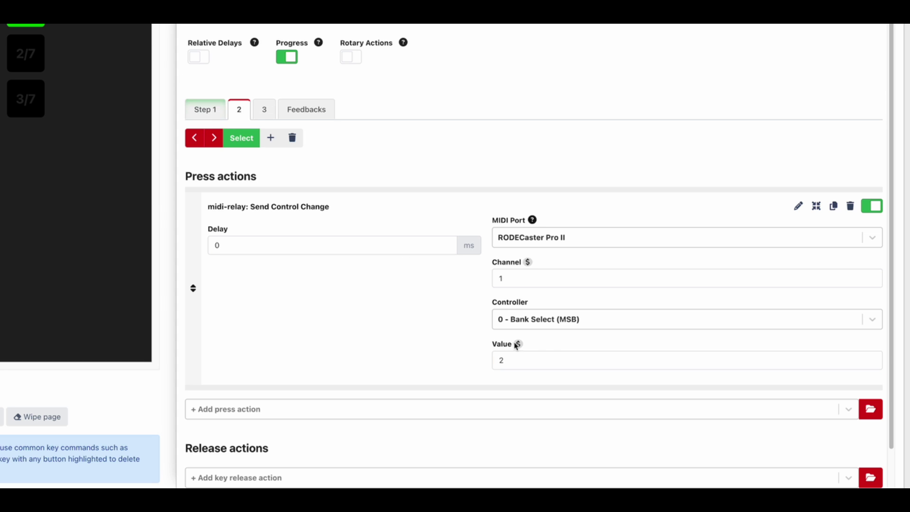
click(274, 107)
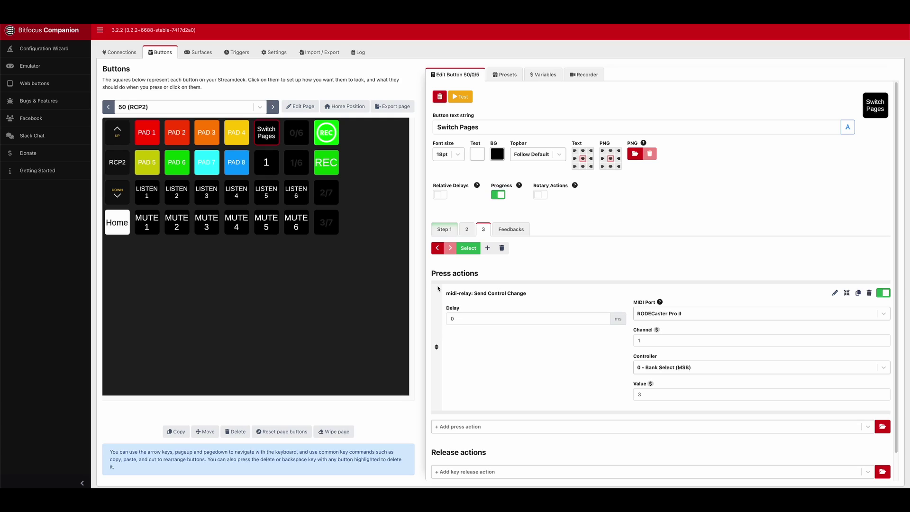
scroll(566, 308, down, 1)
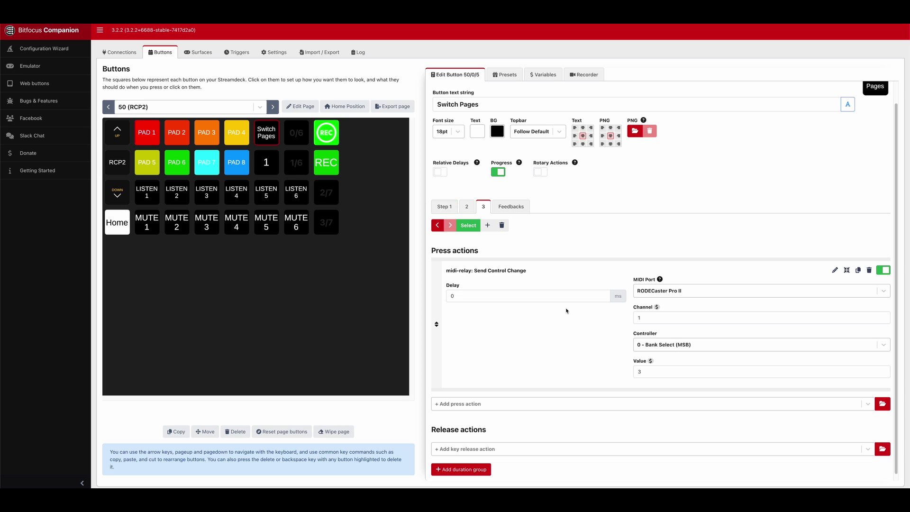
Review the step 1 press actions of the original REC button (50/0/7) and view the available action categories.
click(326, 142)
scroll(691, 365, down, 5)
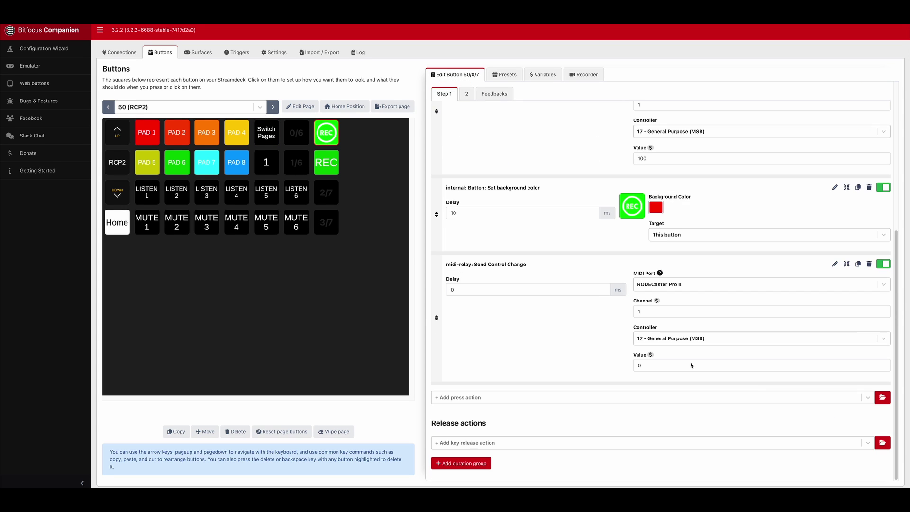
click(876, 400)
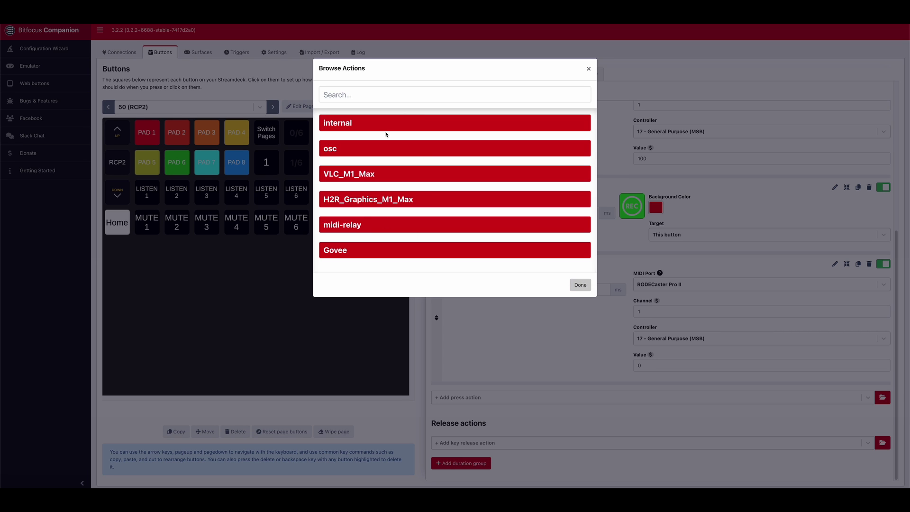
click(581, 285)
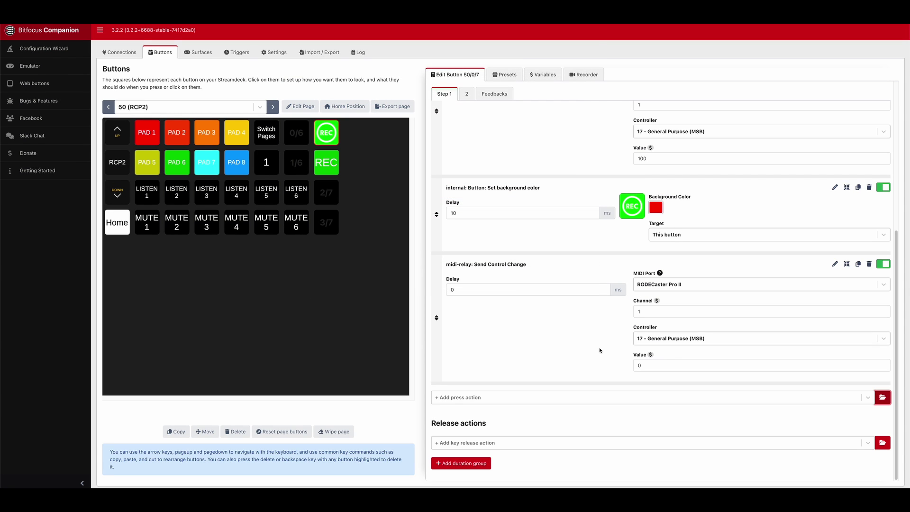